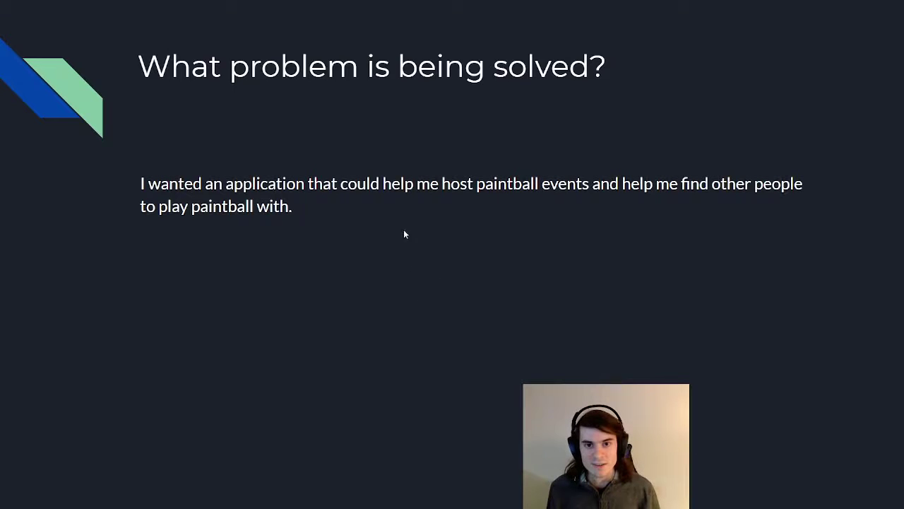
Step: Advance to the Technologies slide and exit the slideshow
key(Right)
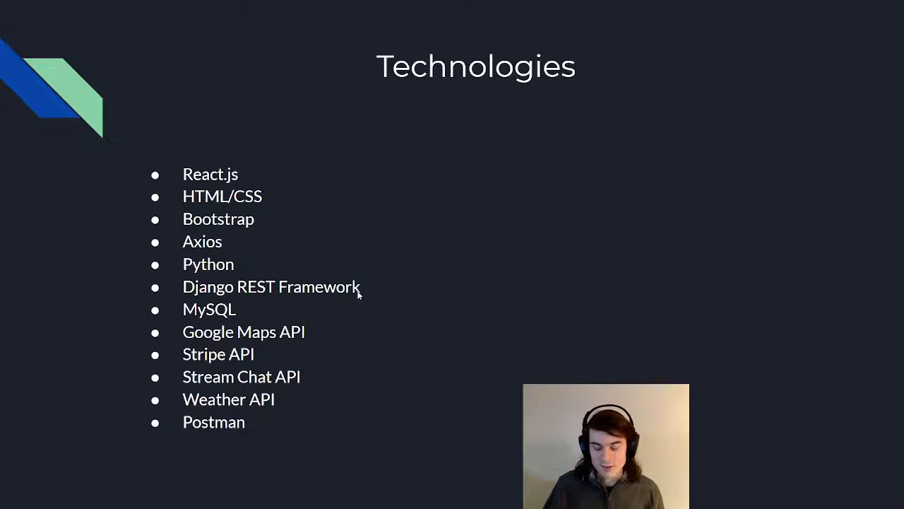
key(Escape)
Step: In Hoppr, open the sign-up page and autofill the first name, last name and username
key(ctrl+Tab)
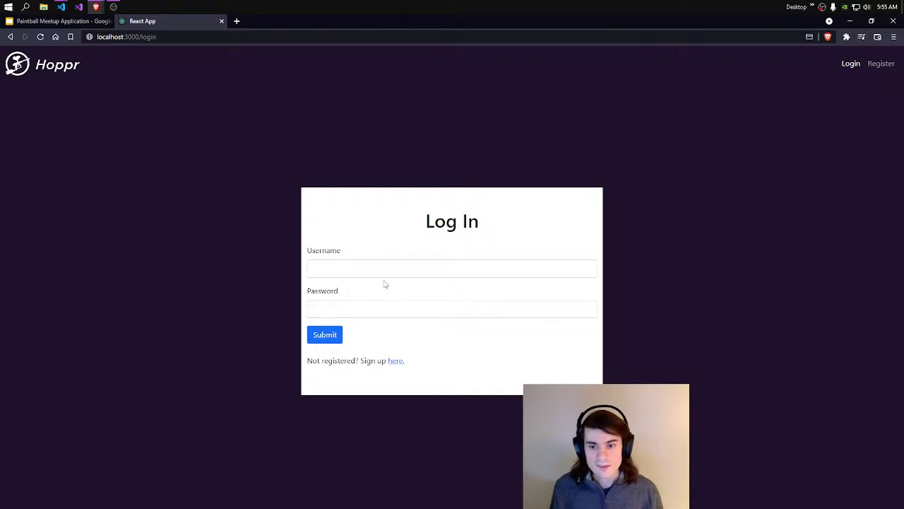
click(397, 362)
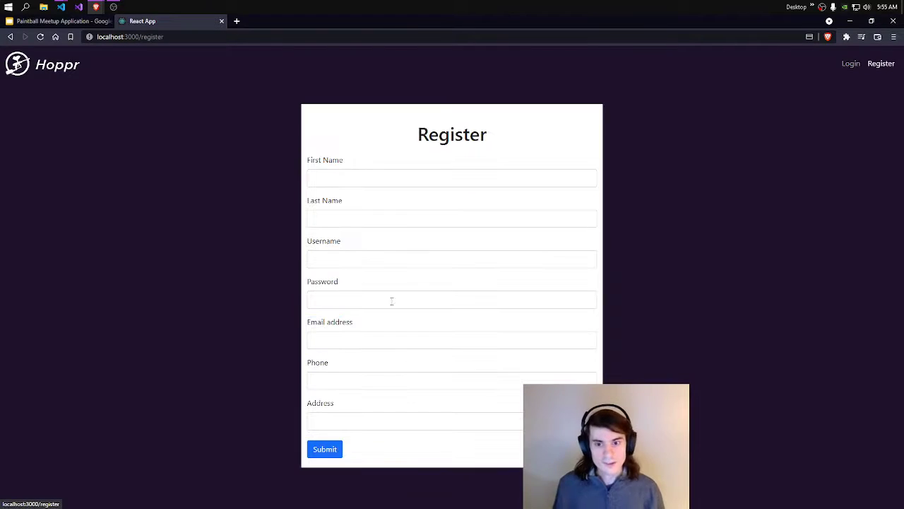
click(377, 178)
click(369, 199)
click(368, 219)
click(365, 241)
click(365, 259)
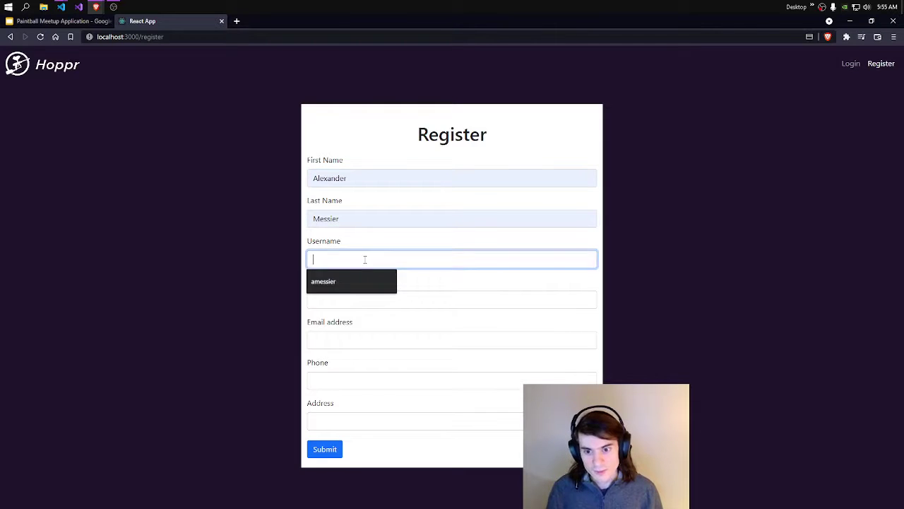
click(352, 282)
Step: Enter the password, e-mail, phone and first suggested address, then submit the registration
click(355, 300)
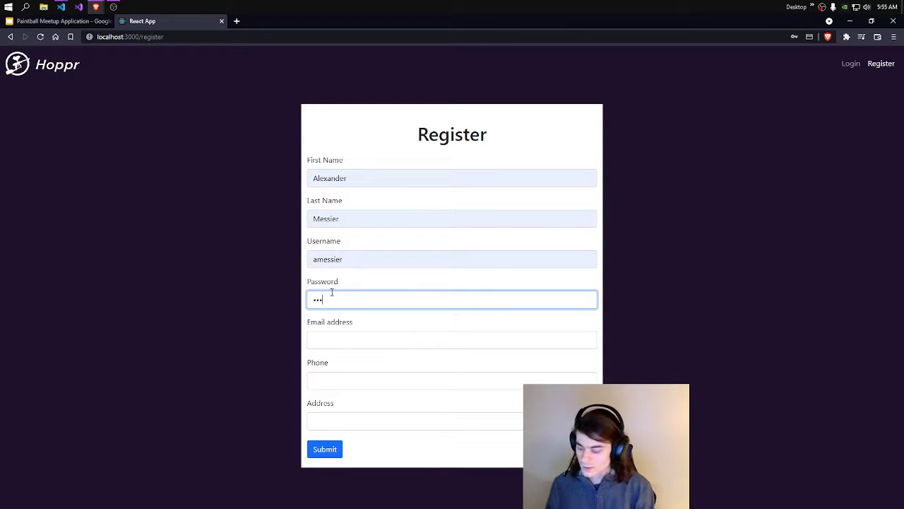
text(•••••••••••)
click(386, 341)
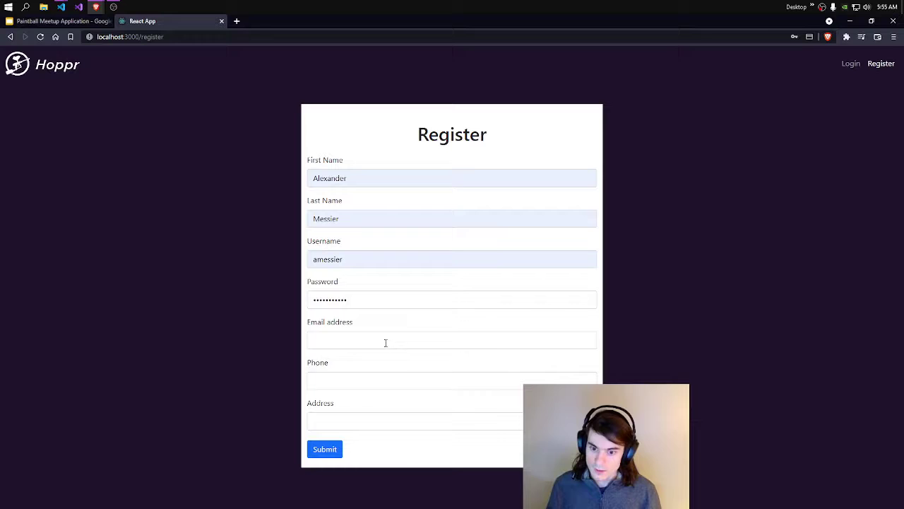
click(368, 364)
click(349, 388)
click(349, 403)
click(346, 421)
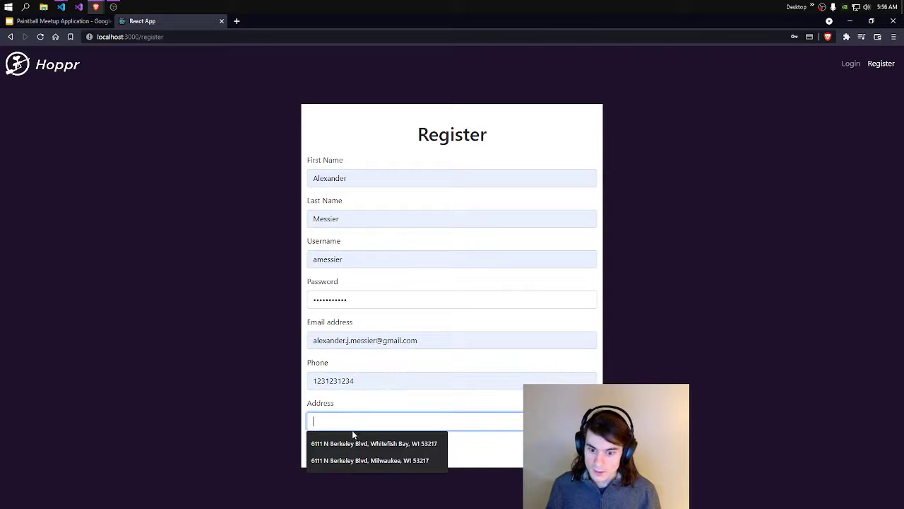
click(356, 444)
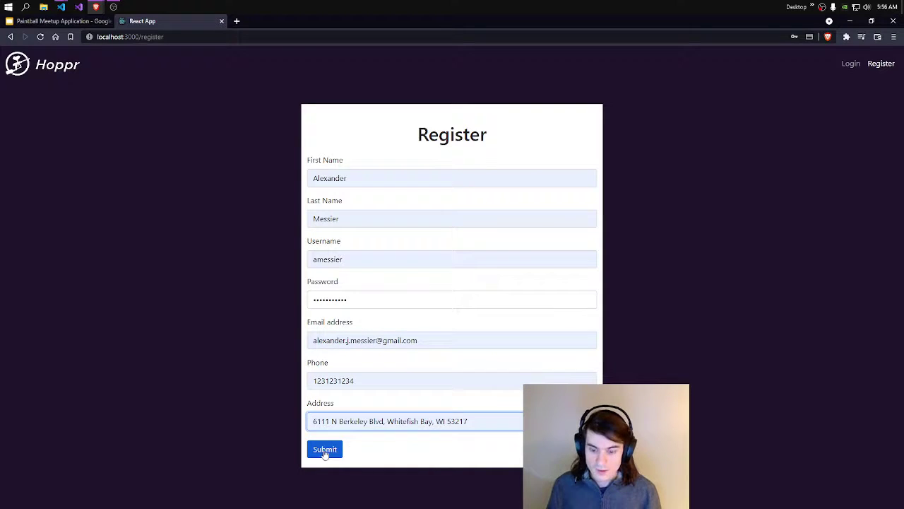
click(323, 453)
click(340, 269)
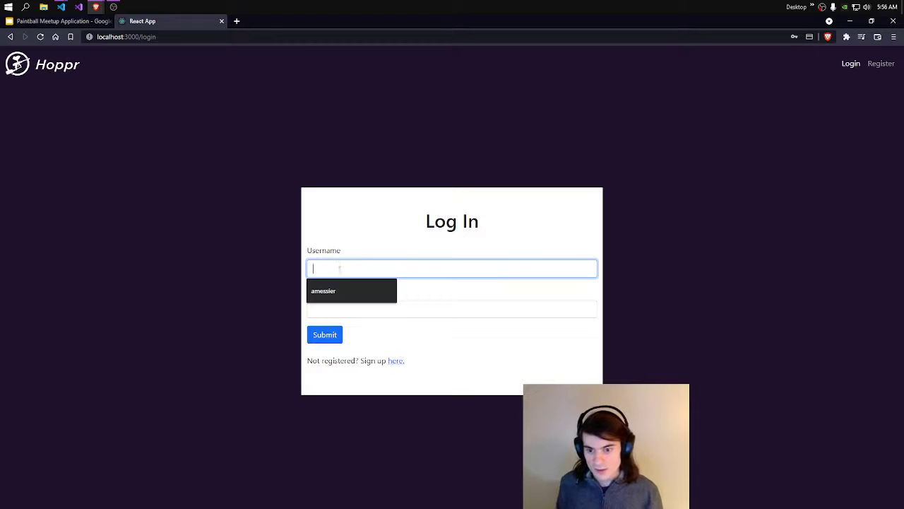
Step: Log in with the autofilled username and the account password
click(359, 295)
click(368, 312)
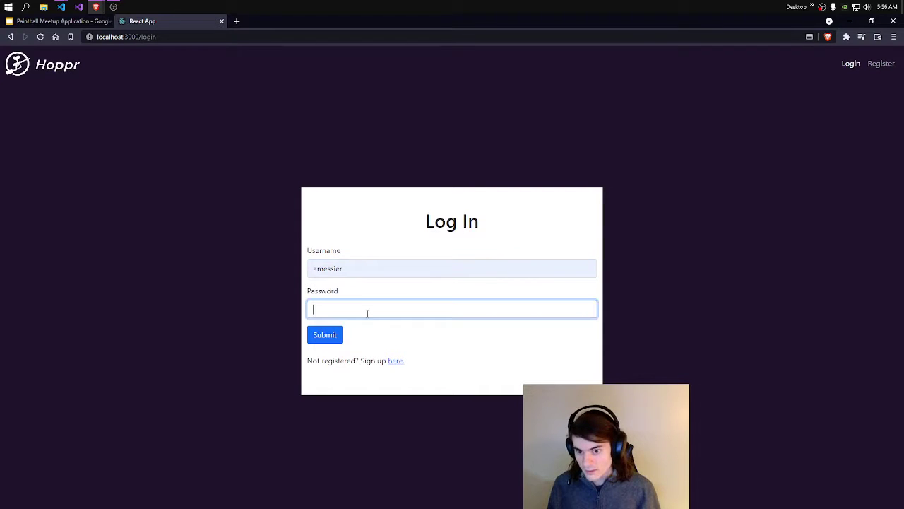
text(p)
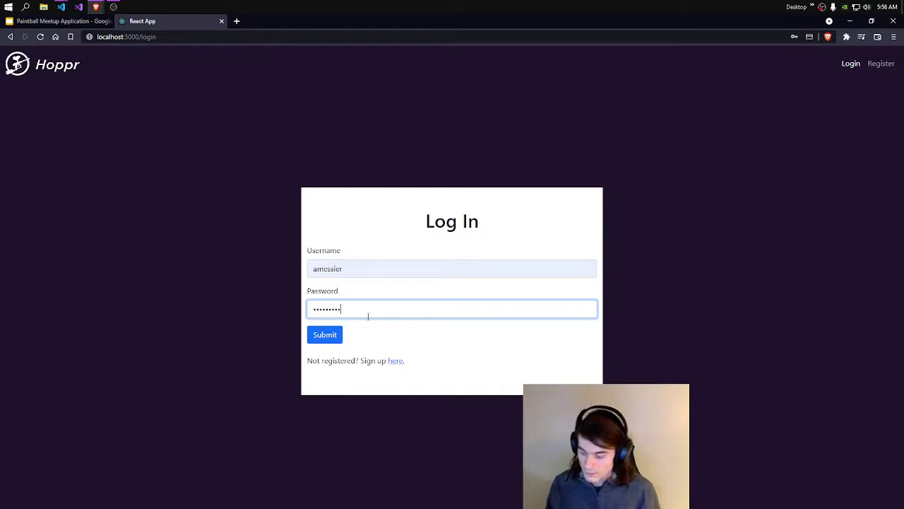
click(315, 336)
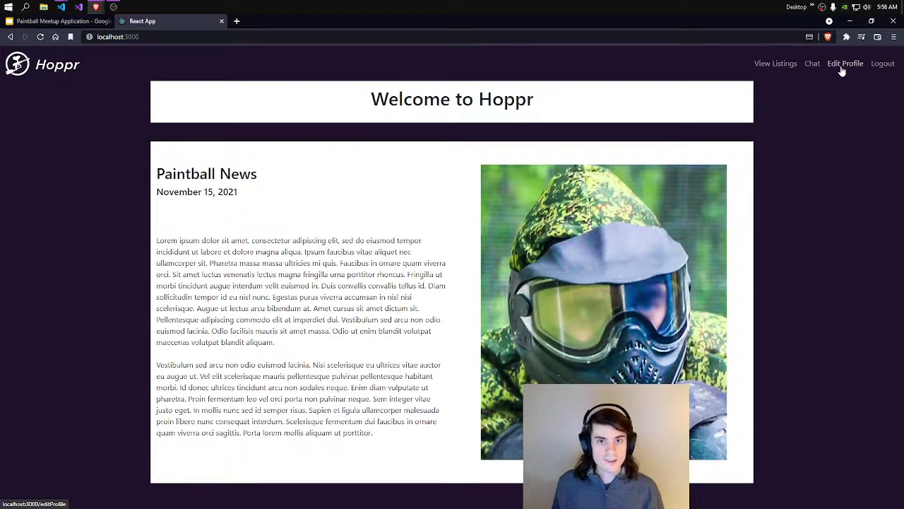
Step: Through Edit Profile, choose paint3.jpg from Downloads as the new avatar and submit it
click(841, 69)
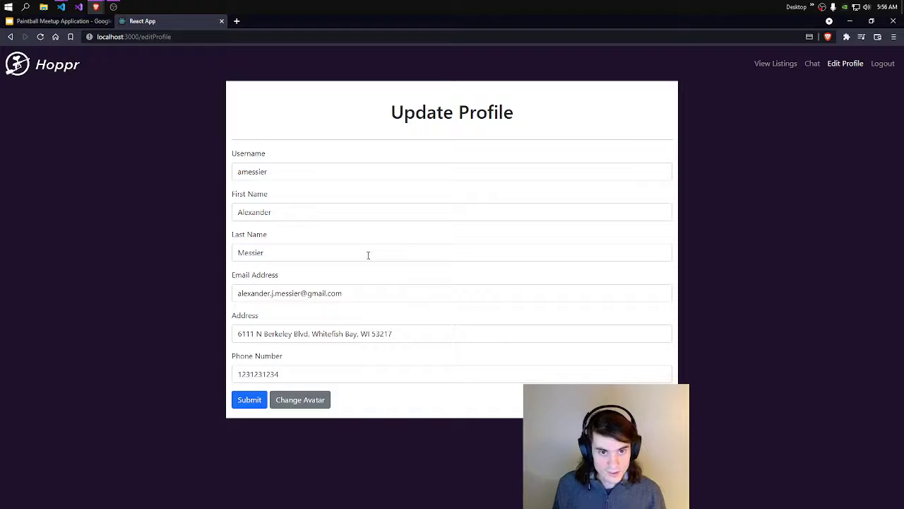
click(316, 402)
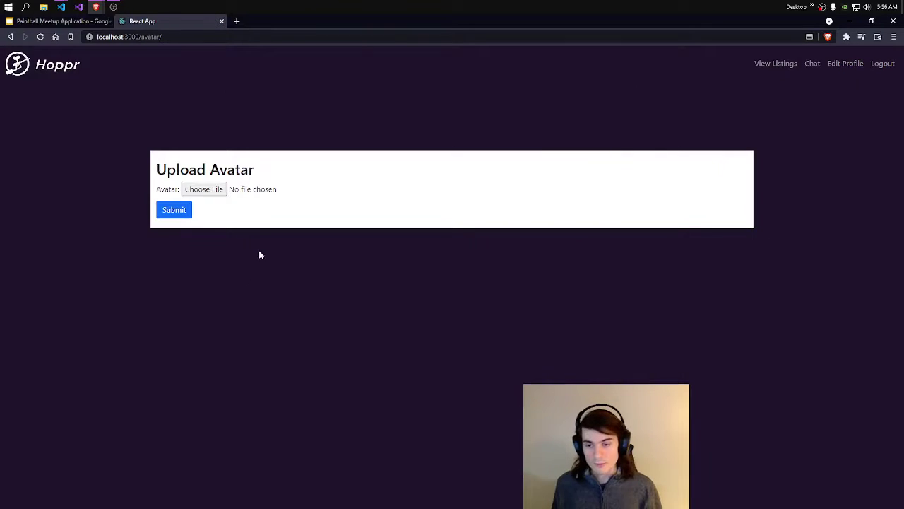
click(200, 189)
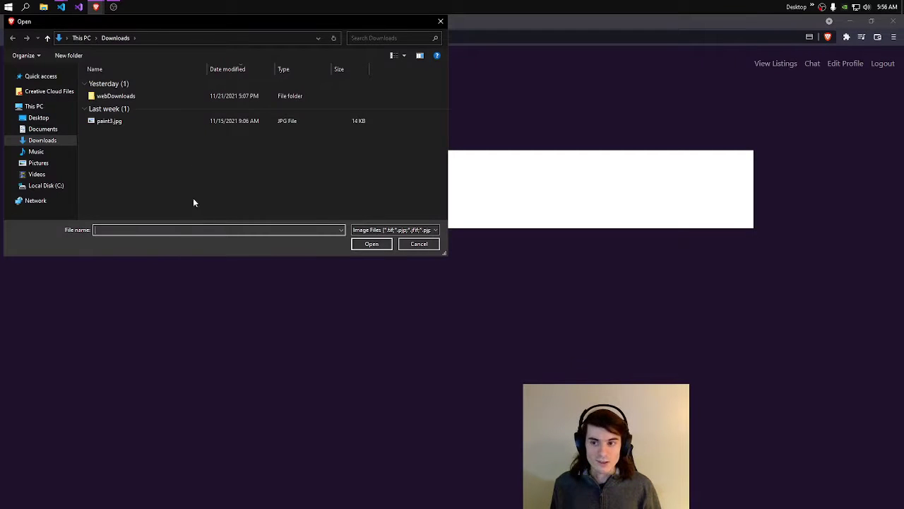
click(158, 122)
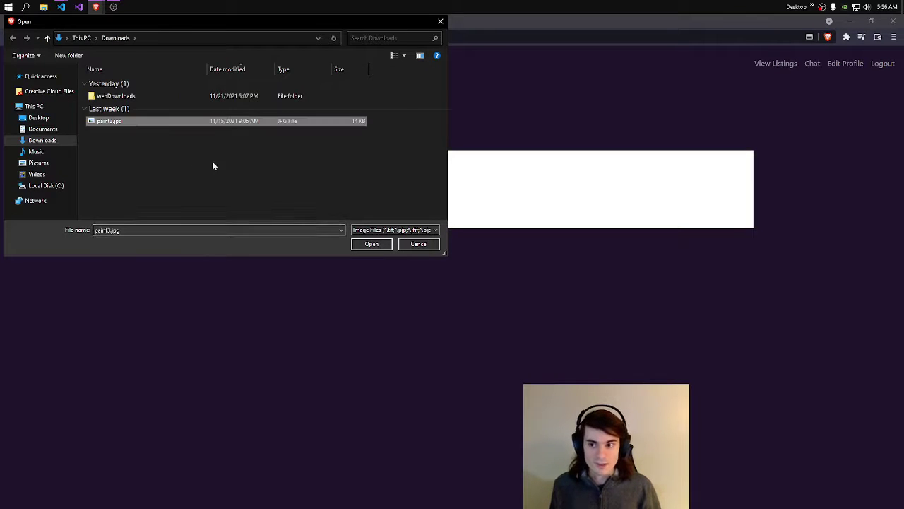
click(375, 244)
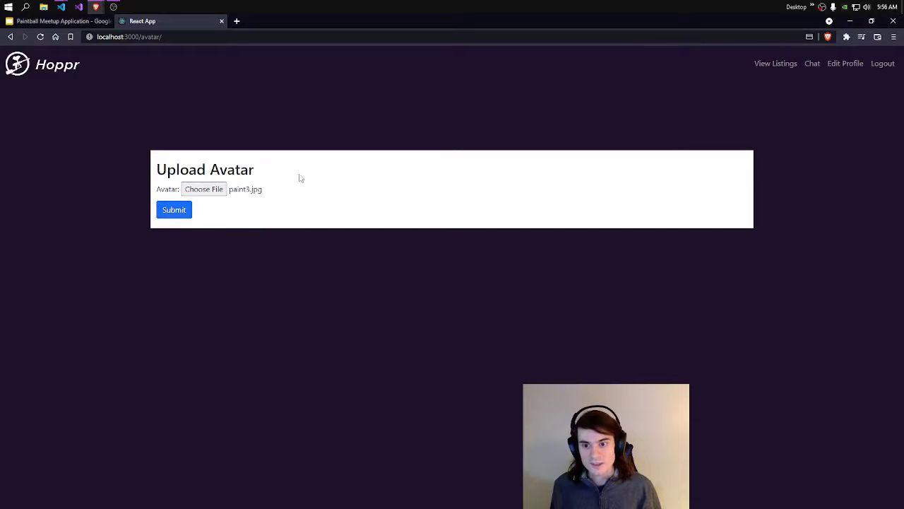
click(176, 210)
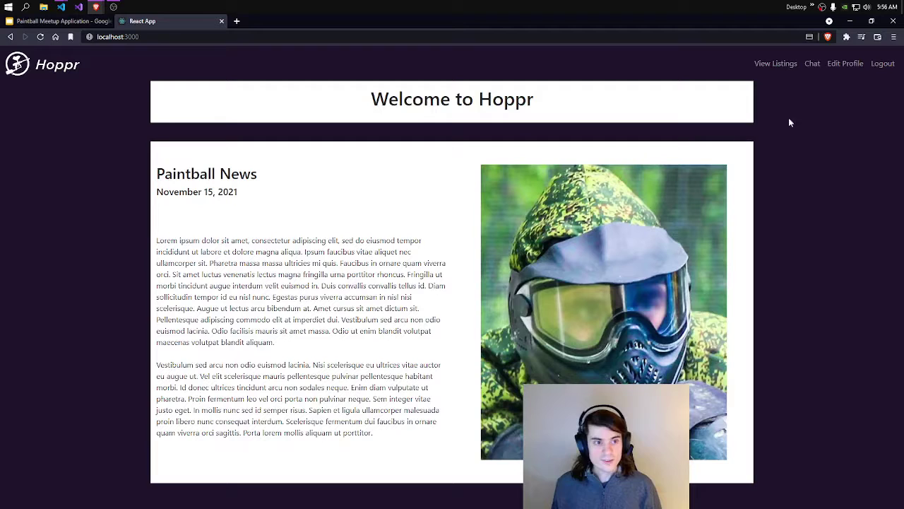
Step: Send 'Hi I love paintballing!' in the Talk about paintball chat room
click(813, 64)
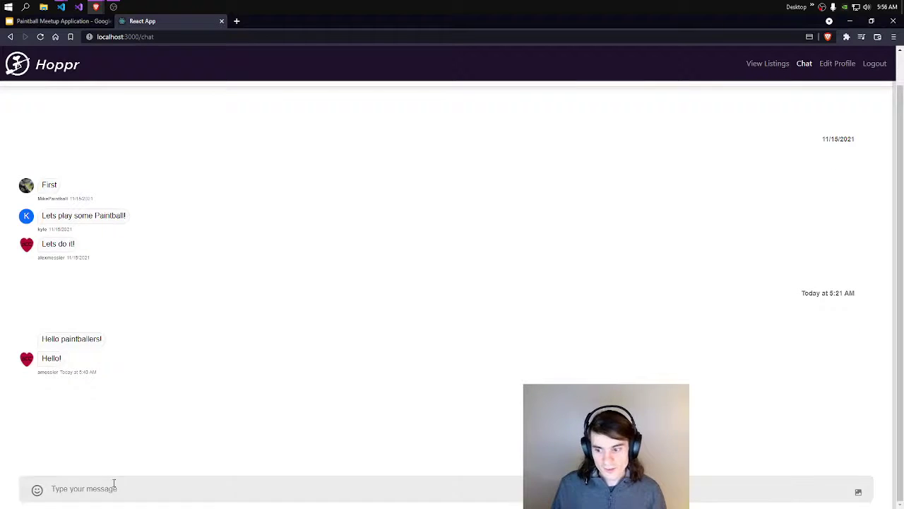
click(113, 485)
text(Hi)
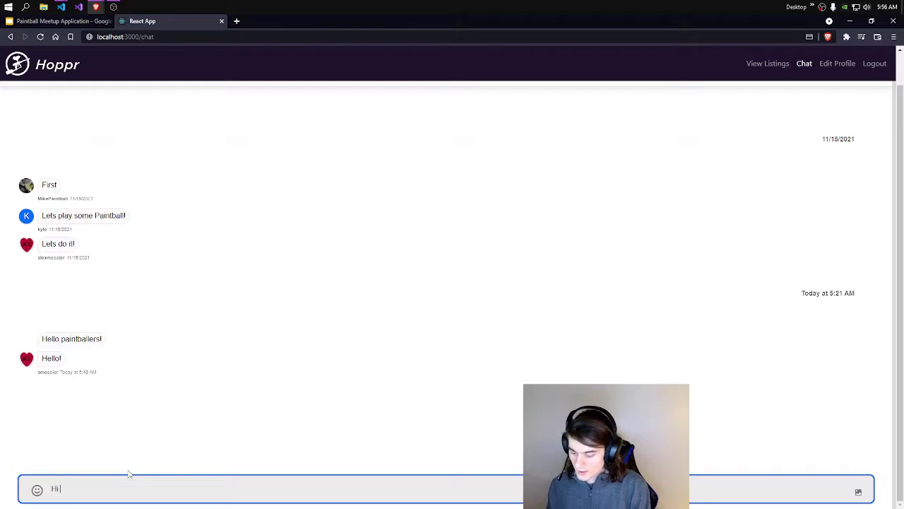
text( I love paintballing!)
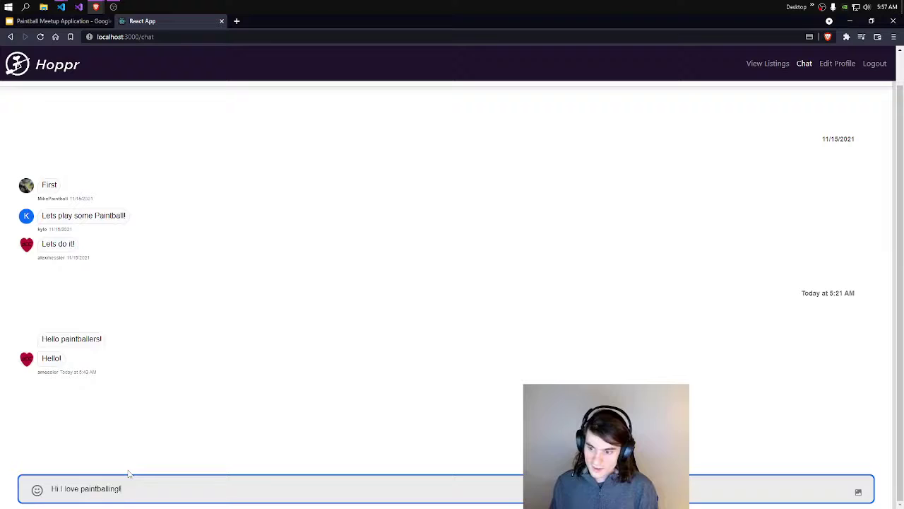
key(Return)
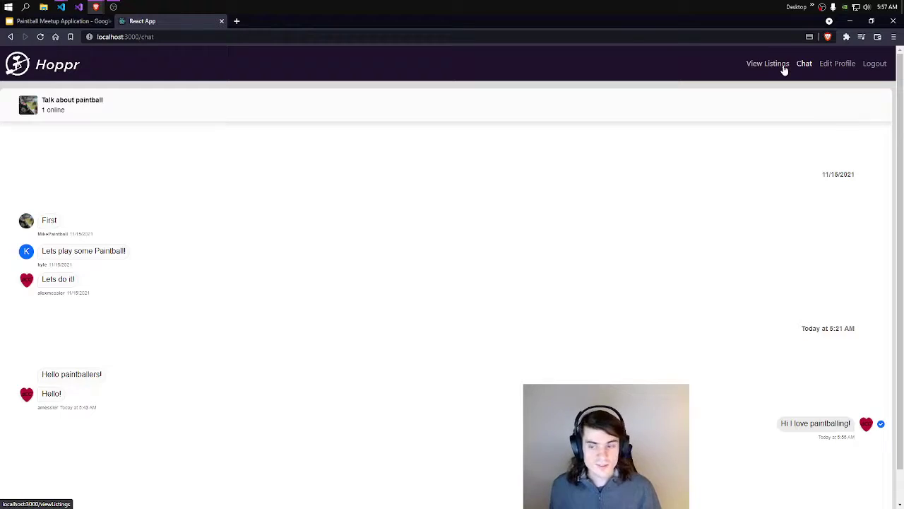
Step: On the listings map, select the upper marker's listing and open its host's profile and reviews
click(767, 63)
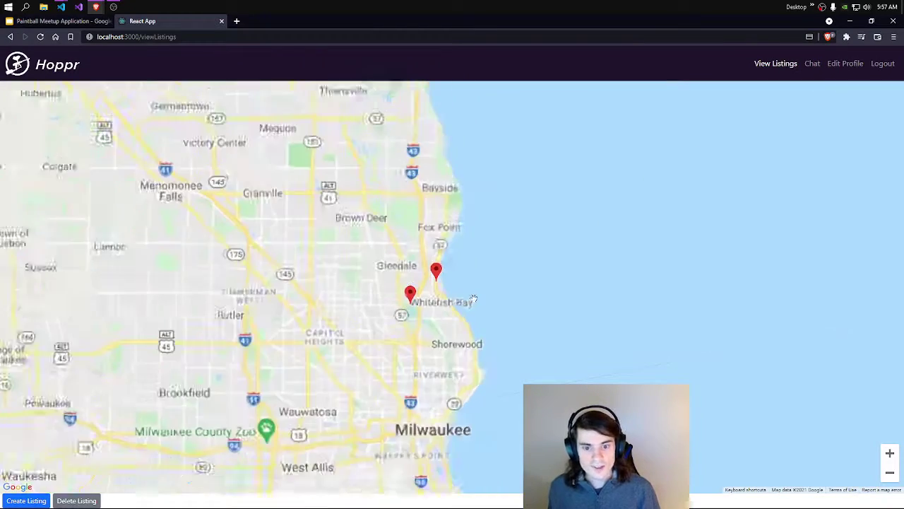
scroll(474, 299, up, 2)
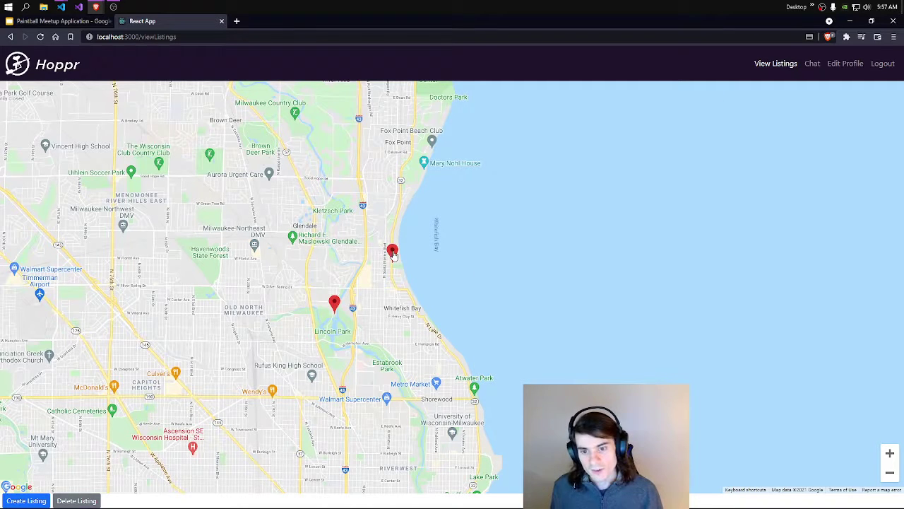
click(334, 303)
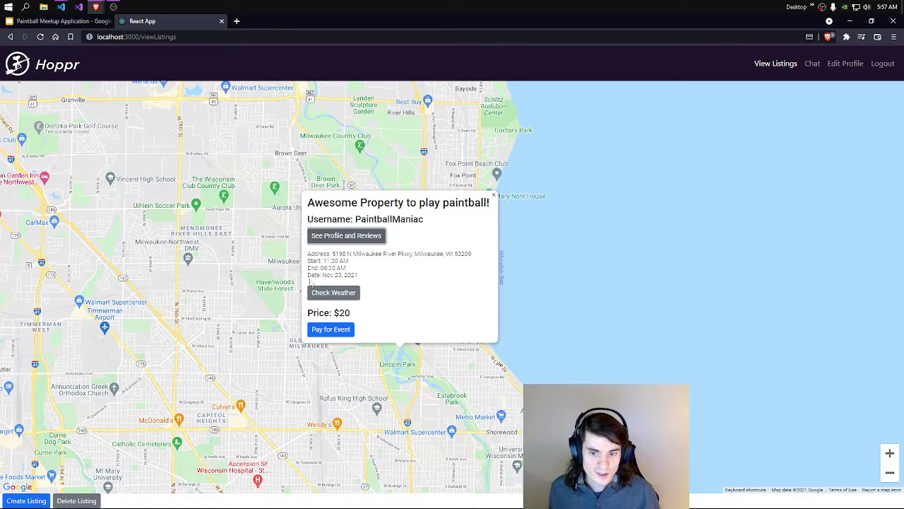
click(494, 195)
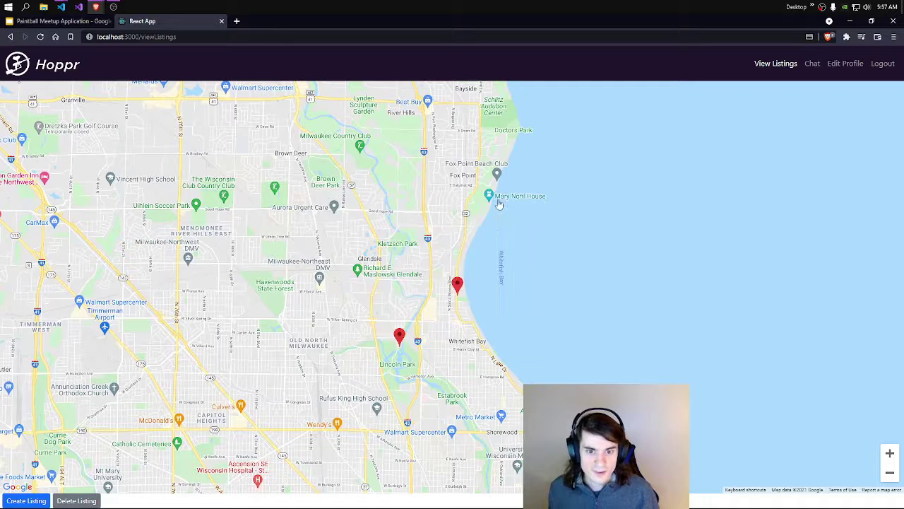
click(456, 284)
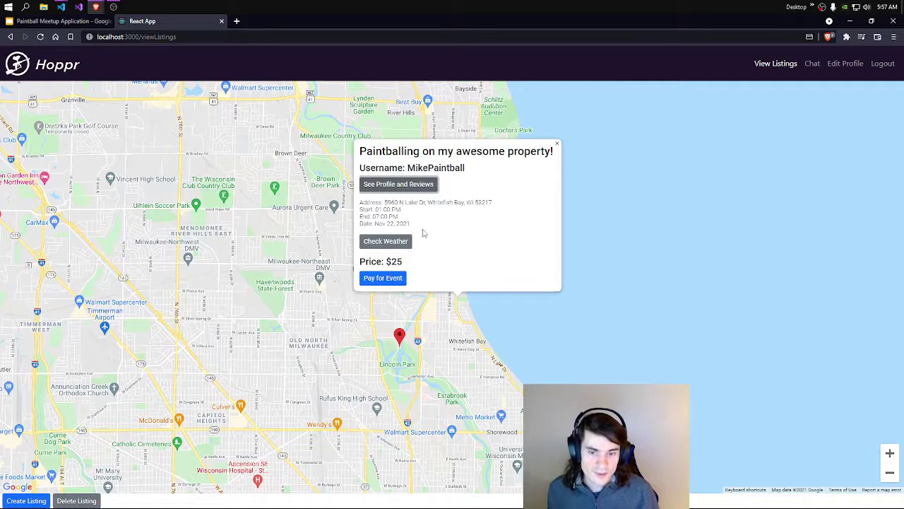
click(393, 185)
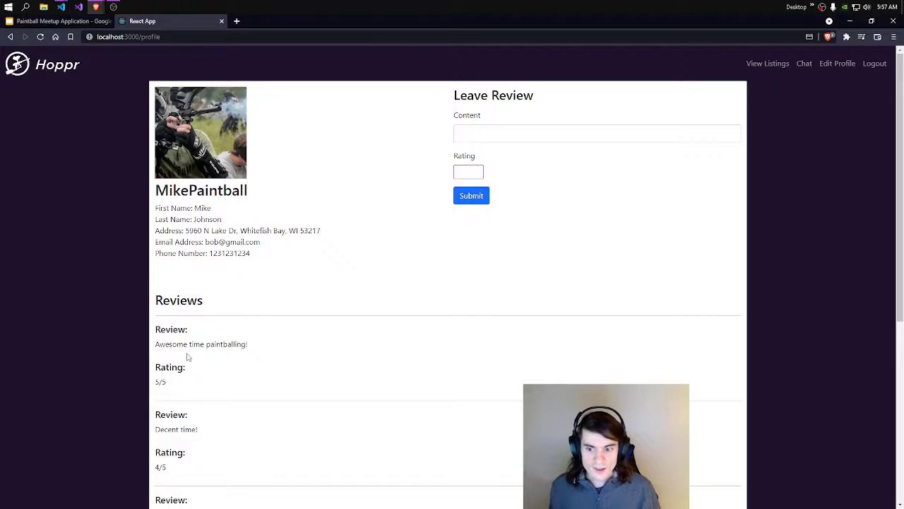
Step: Write an autofilled 'Paintballing was fun!!!' review with rating 5 and submit it
scroll(188, 357, down, 1)
scroll(191, 346, down, 1)
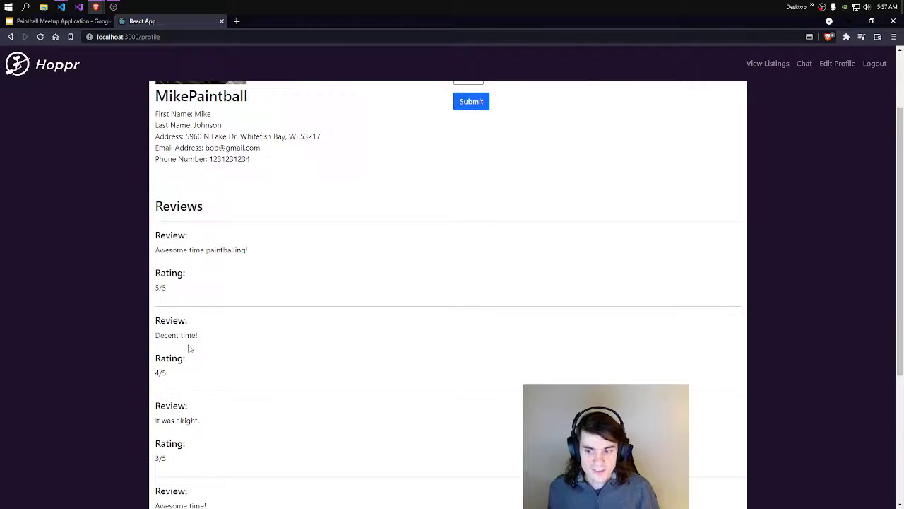
scroll(191, 353, down, 2)
scroll(187, 452, down, 3)
scroll(155, 318, up, 2)
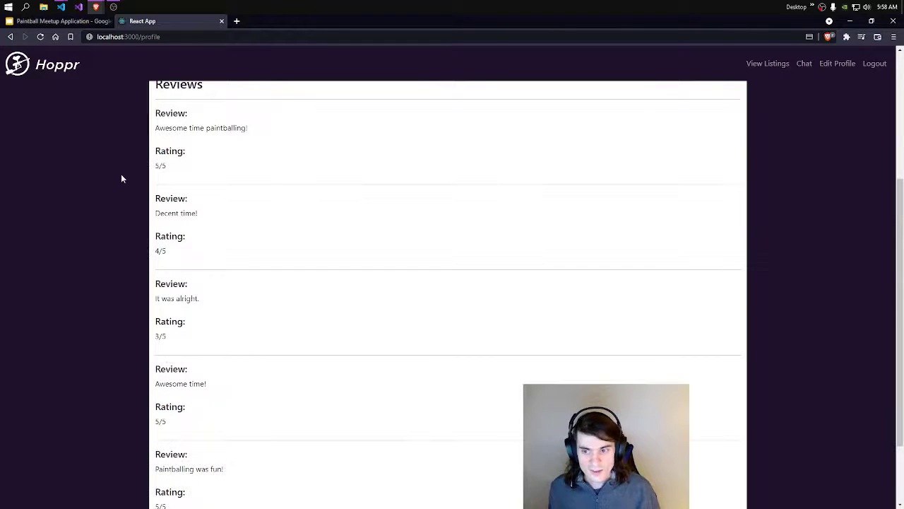
scroll(276, 144, up, 3)
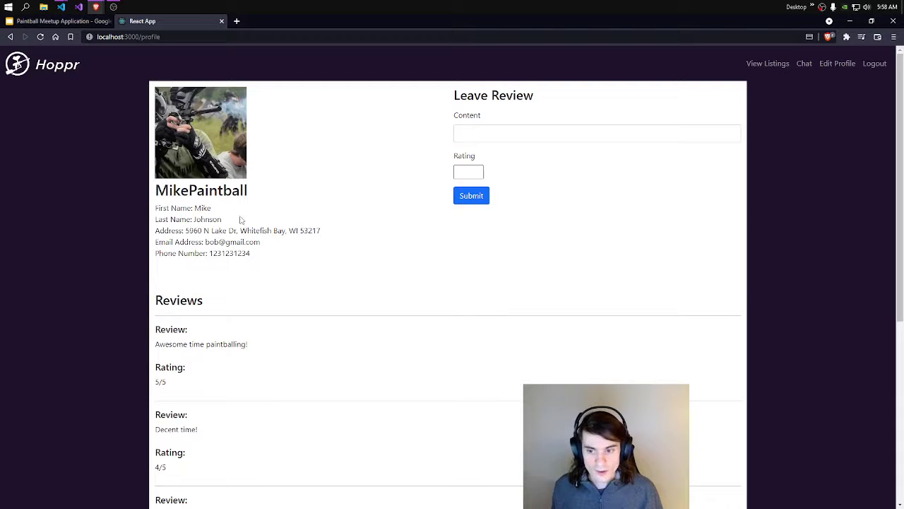
click(512, 135)
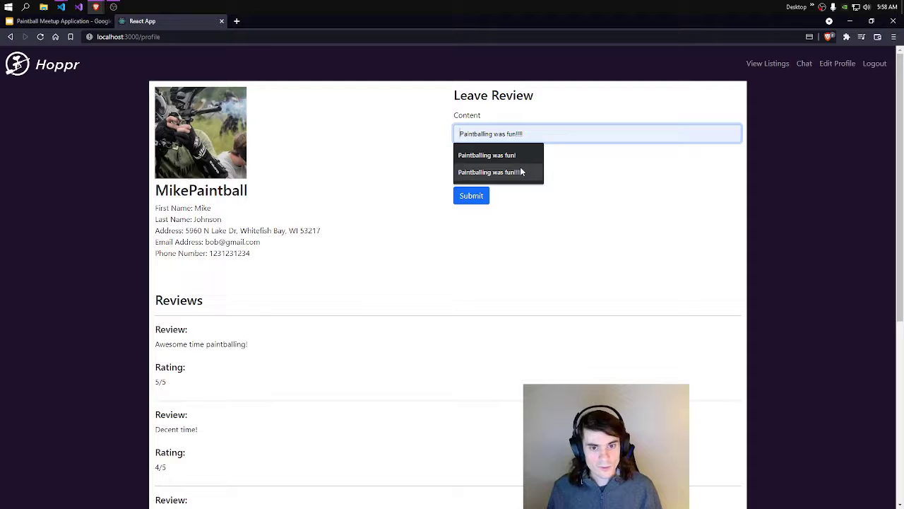
click(520, 167)
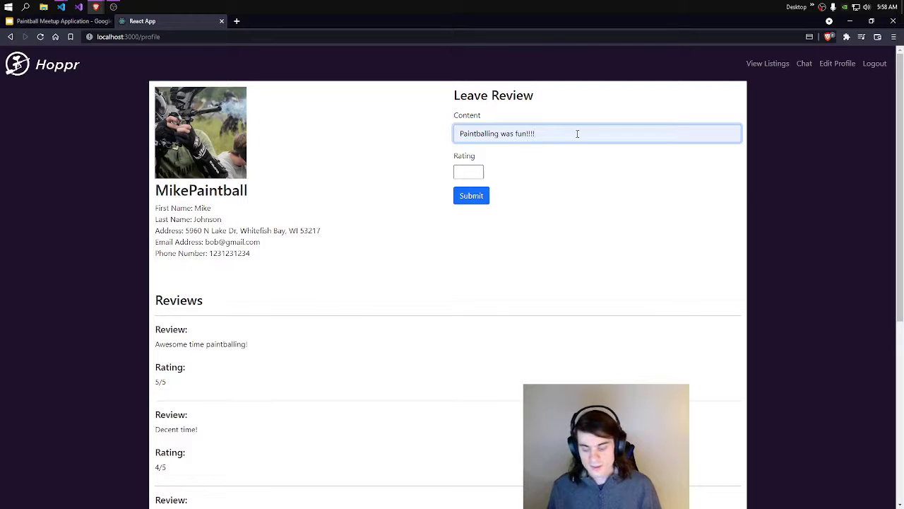
text(!!!!!!!!!!!!)
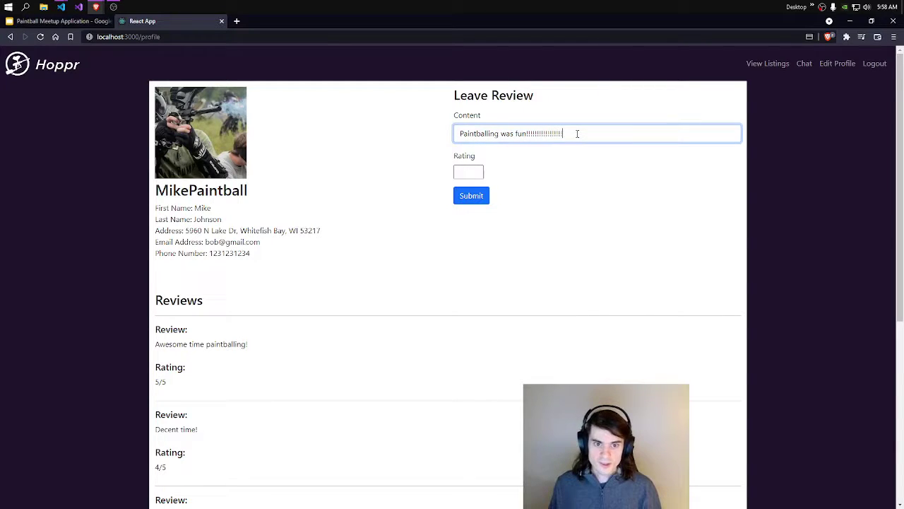
click(475, 170)
text(5)
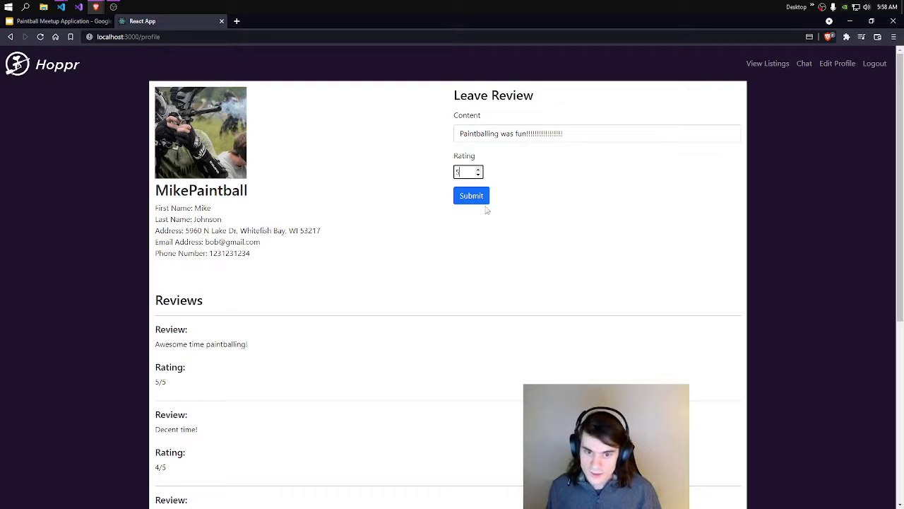
click(483, 200)
scroll(375, 344, down, 5)
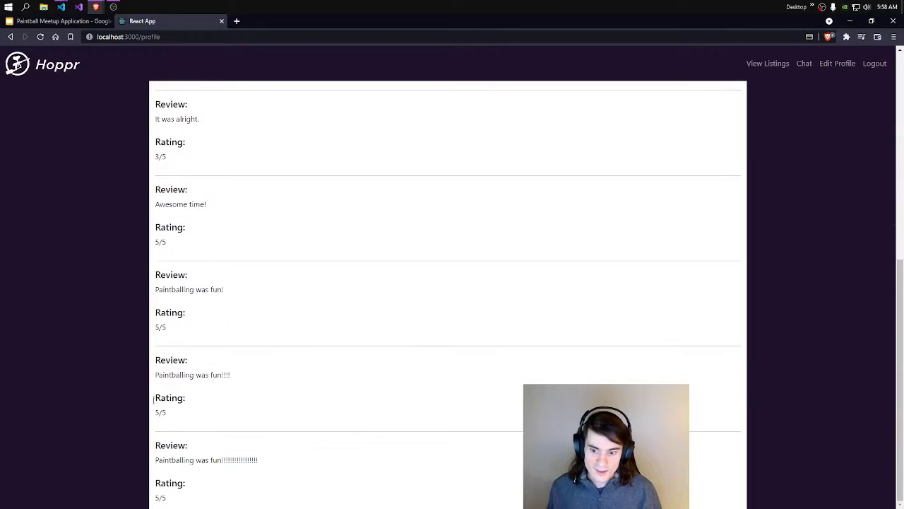
scroll(343, 427, up, 5)
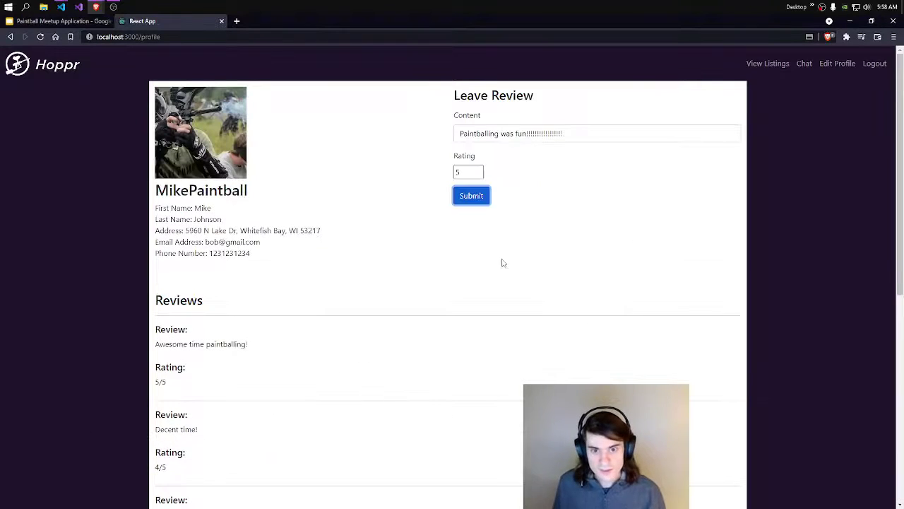
Step: Open the upper listing's weather and highlight its Nov 22, 2021 date and forecast row
click(774, 63)
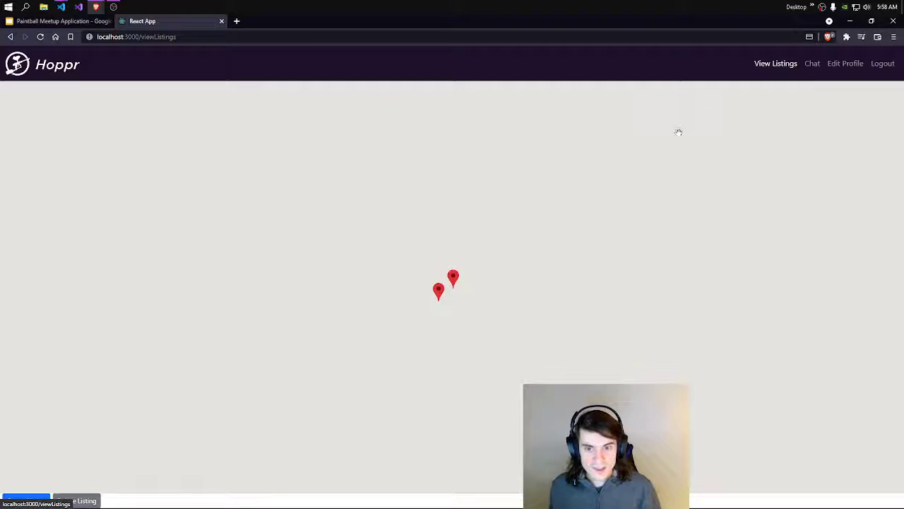
click(453, 278)
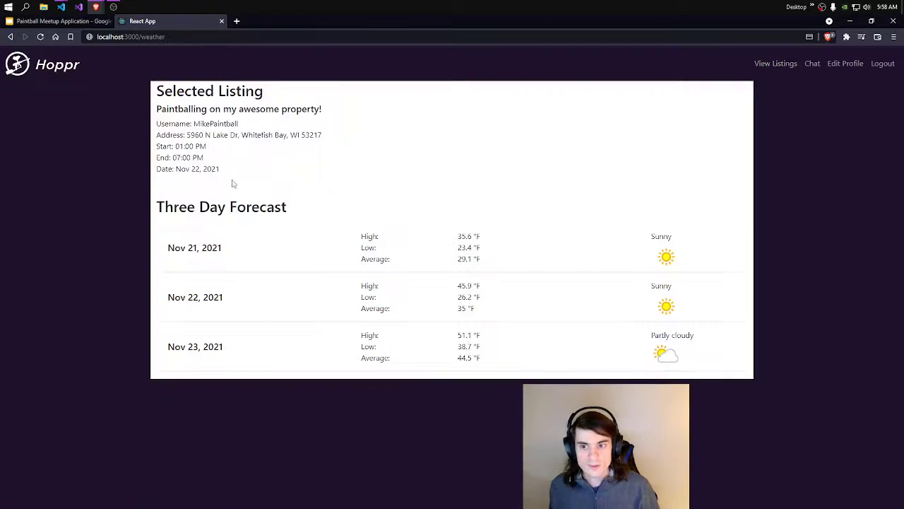
drag(176, 169, 244, 176)
click(245, 176)
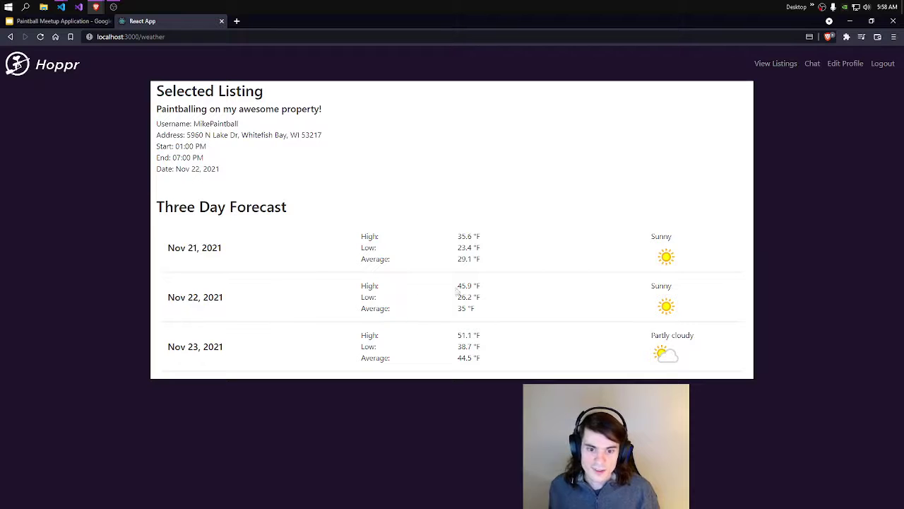
drag(482, 288, 378, 282)
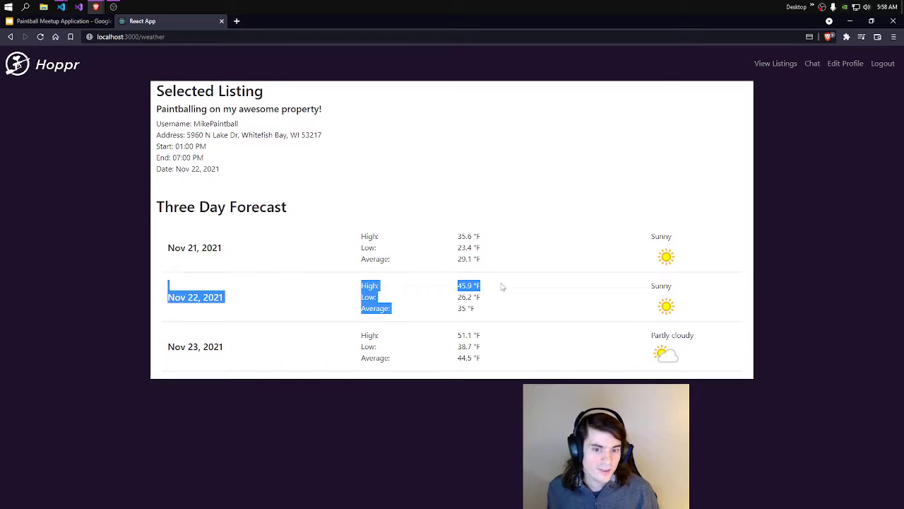
click(509, 303)
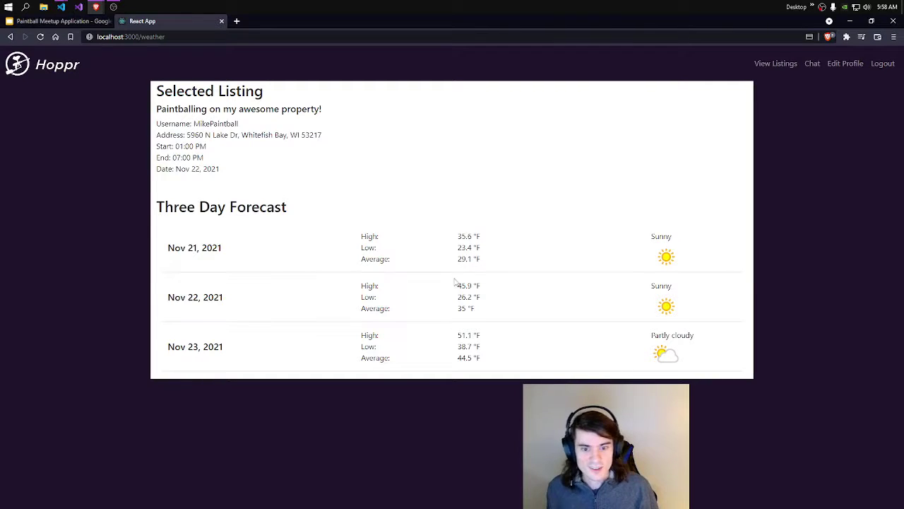
Step: Start the $25 payment for the upper listing and enter the saved e-mail and card number
click(786, 65)
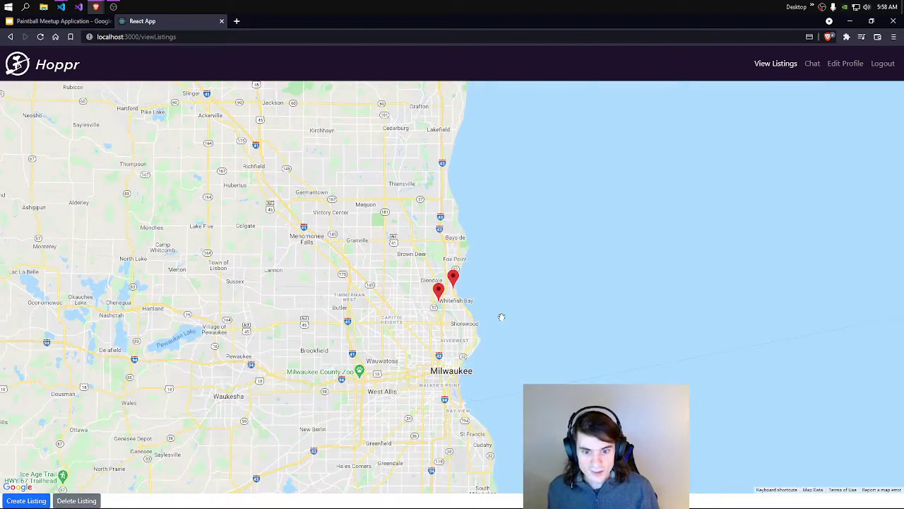
click(454, 276)
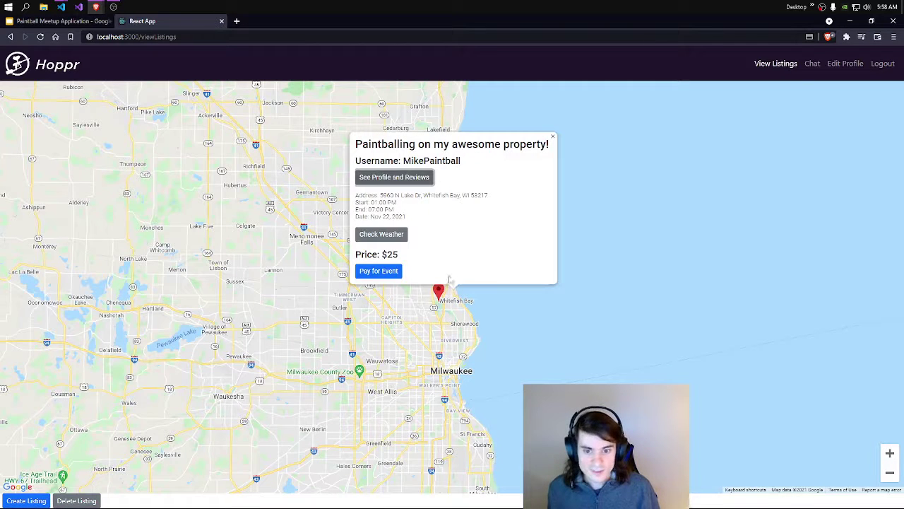
click(395, 274)
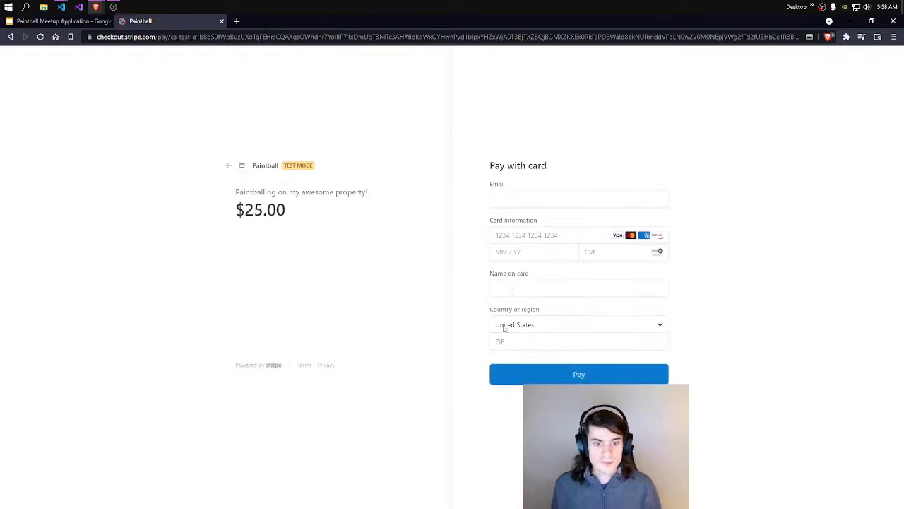
click(528, 197)
click(526, 220)
click(521, 231)
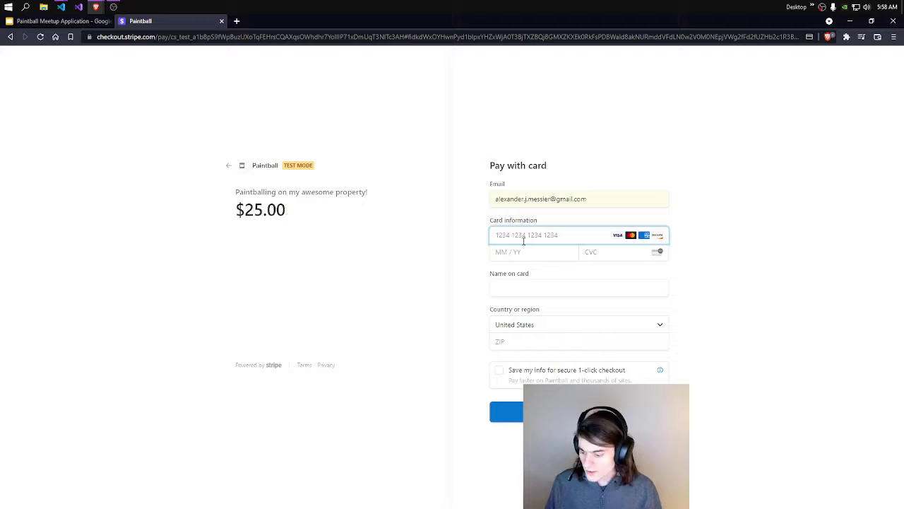
text(424242)
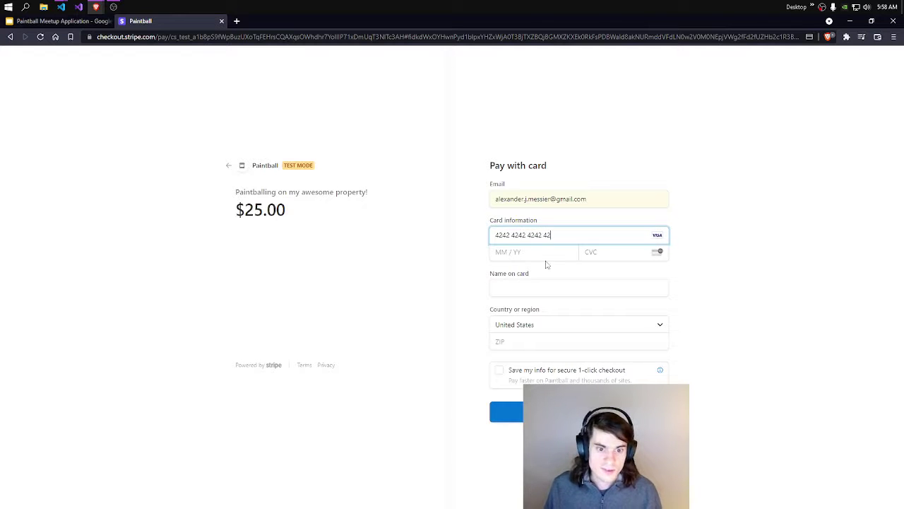
text(42424204244)
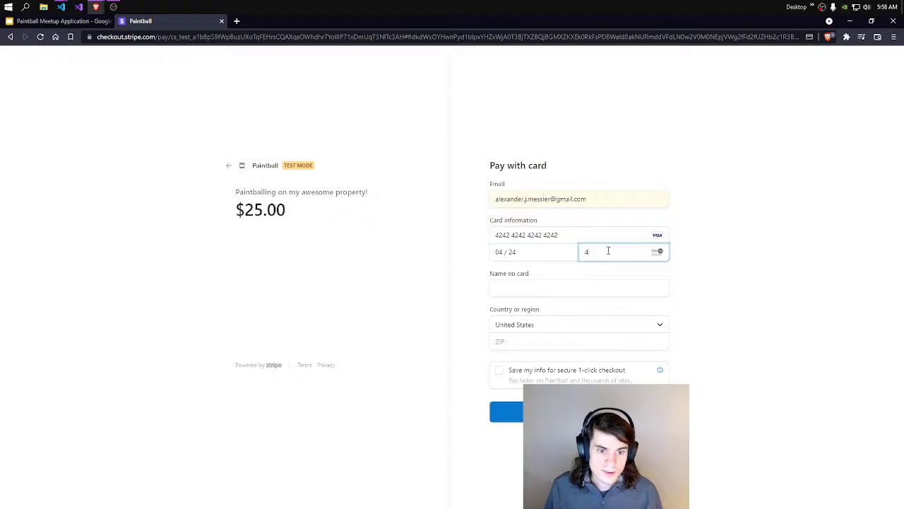
Step: Enter the cardholder name, keep United States, accept the ZIP code, and pay
click(546, 288)
text(4)
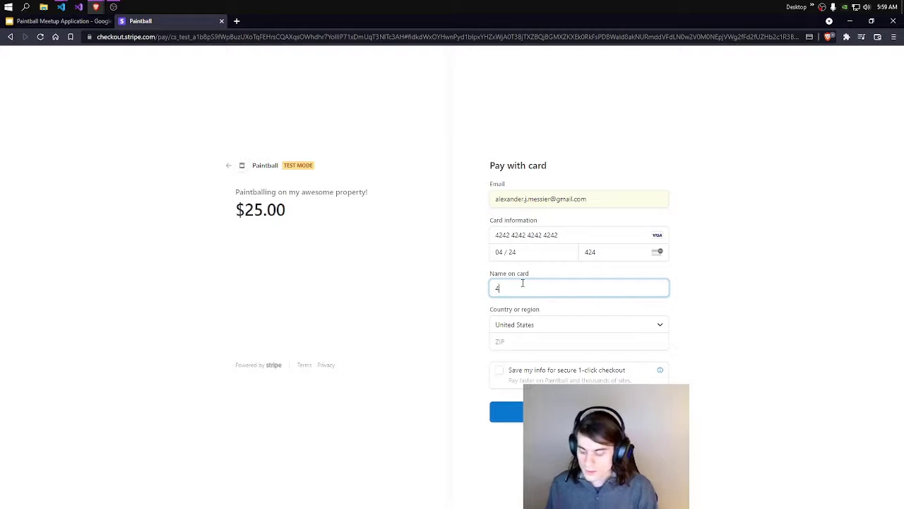
text(Alex)
click(535, 330)
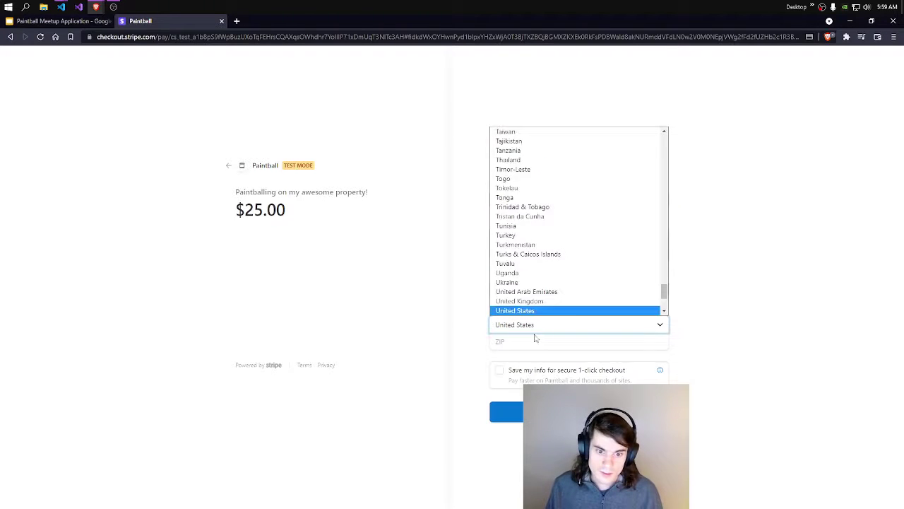
click(530, 344)
click(531, 362)
click(507, 411)
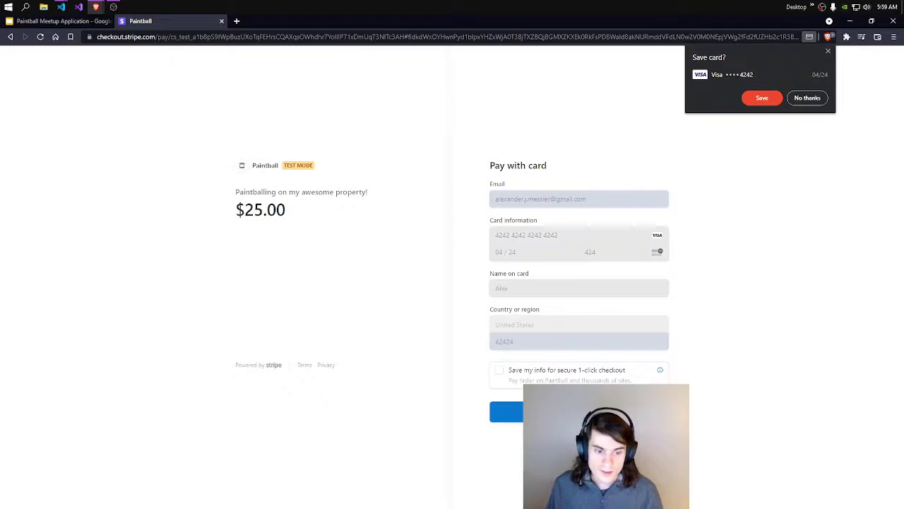
click(756, 98)
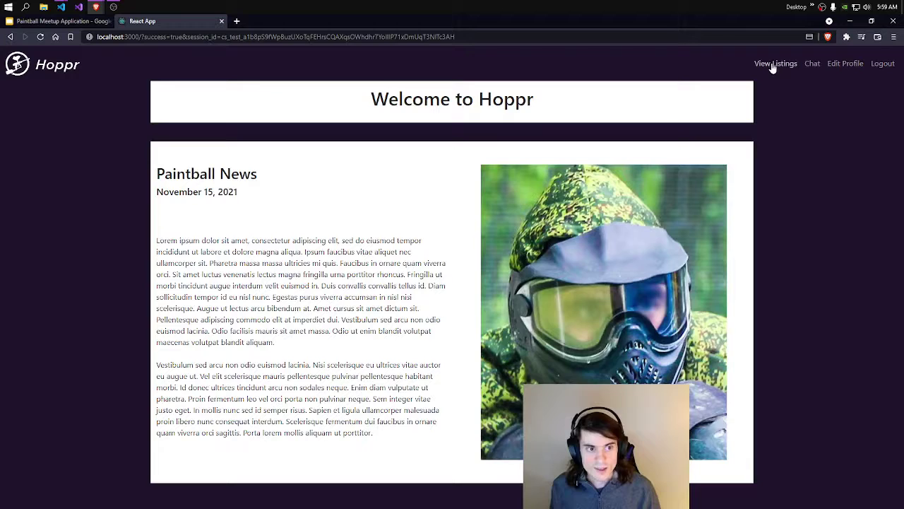
Step: Start a new listing and set its time from 02:59 PM to 10:59 PM
click(774, 65)
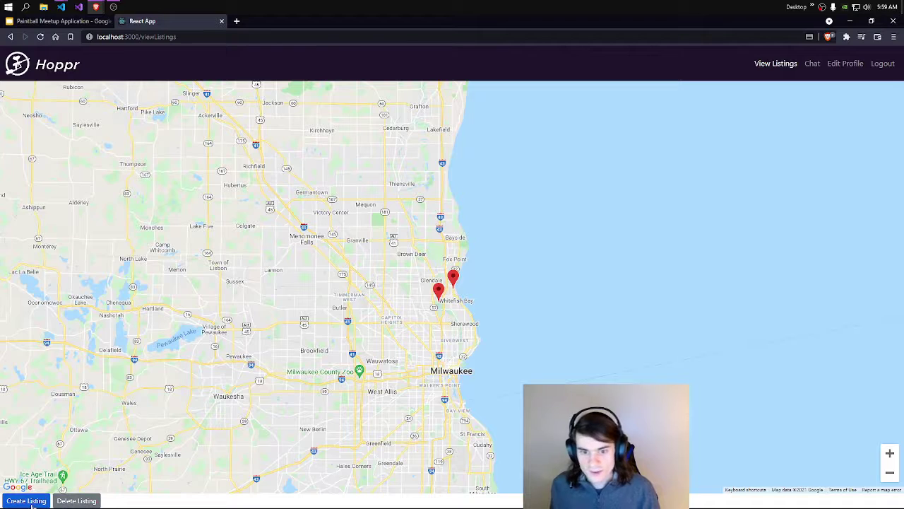
click(27, 501)
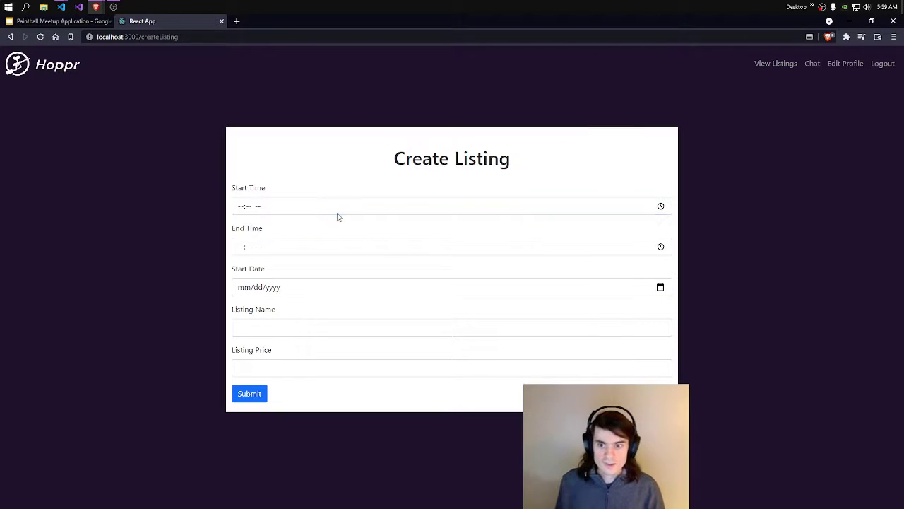
click(342, 211)
click(662, 206)
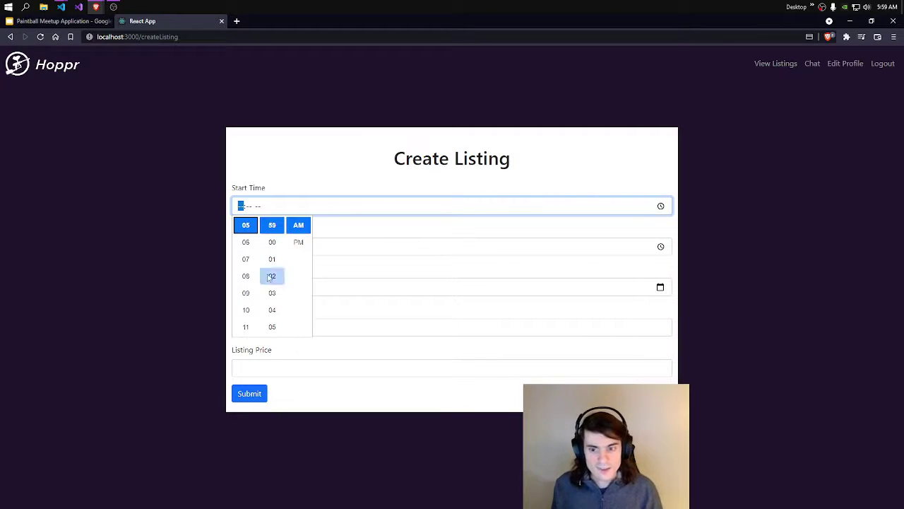
scroll(244, 304, down, 2)
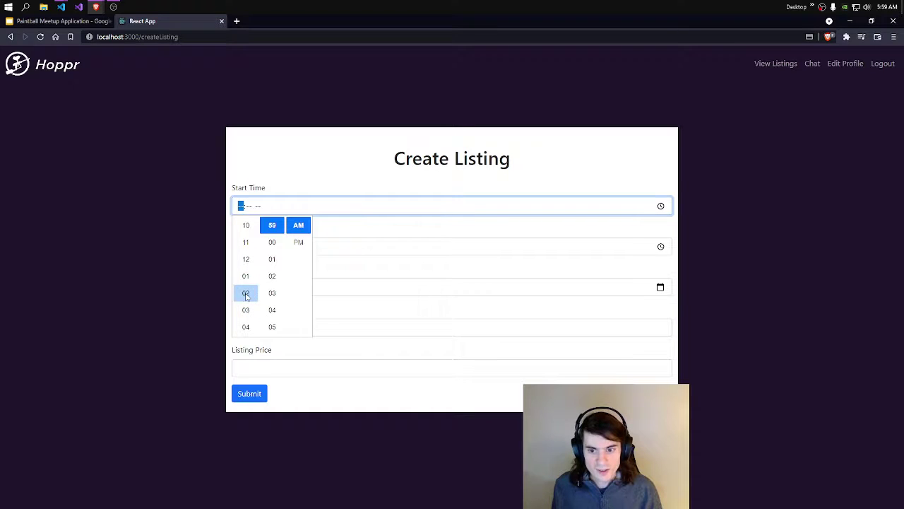
click(246, 294)
click(309, 236)
click(661, 206)
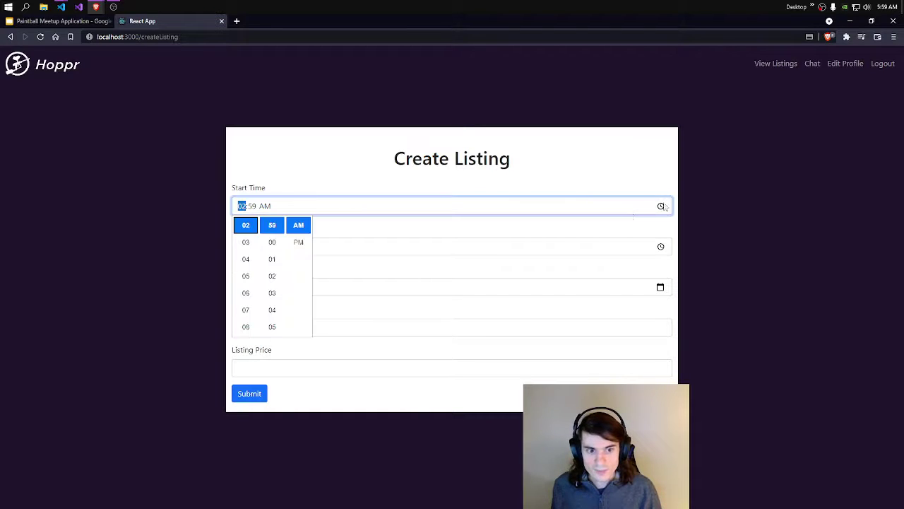
click(298, 240)
click(315, 250)
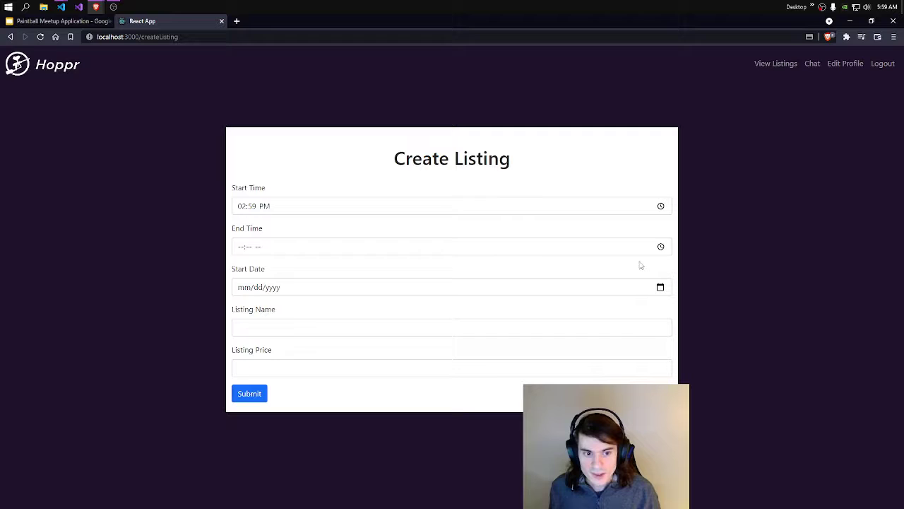
click(661, 246)
click(246, 350)
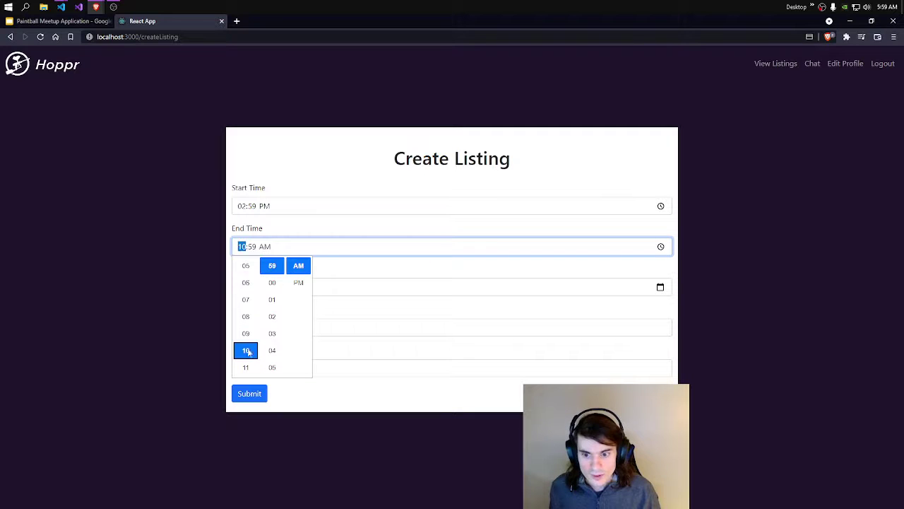
click(299, 283)
click(359, 262)
Step: Set date 11/23/2021, name 'Awesome time here!' and price 10, then submit
click(659, 287)
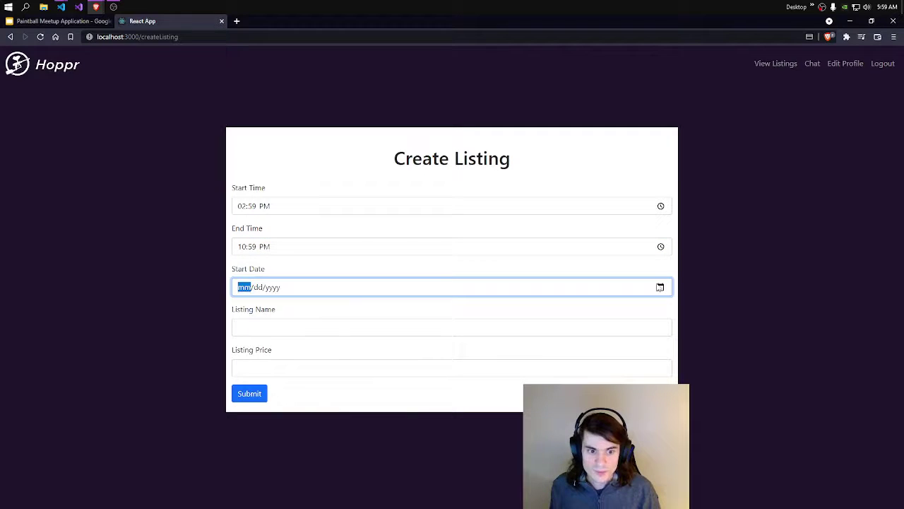
click(269, 376)
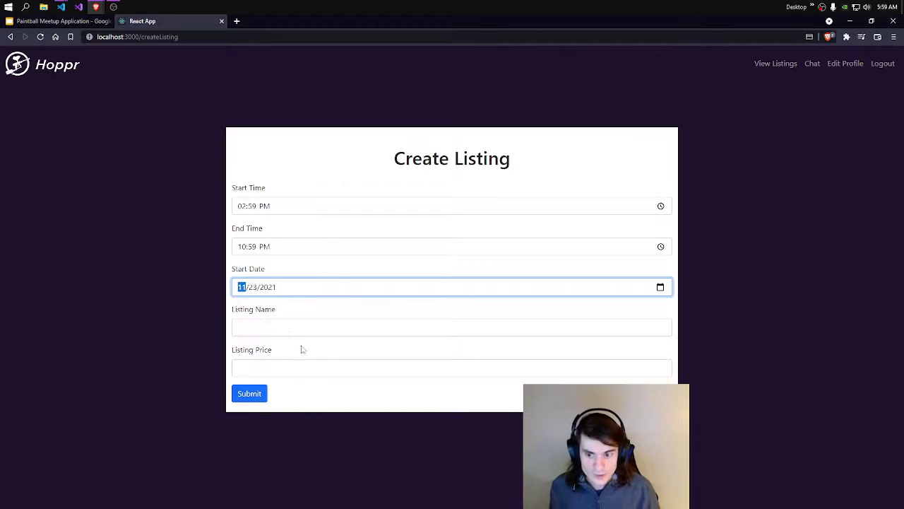
click(289, 325)
click(285, 353)
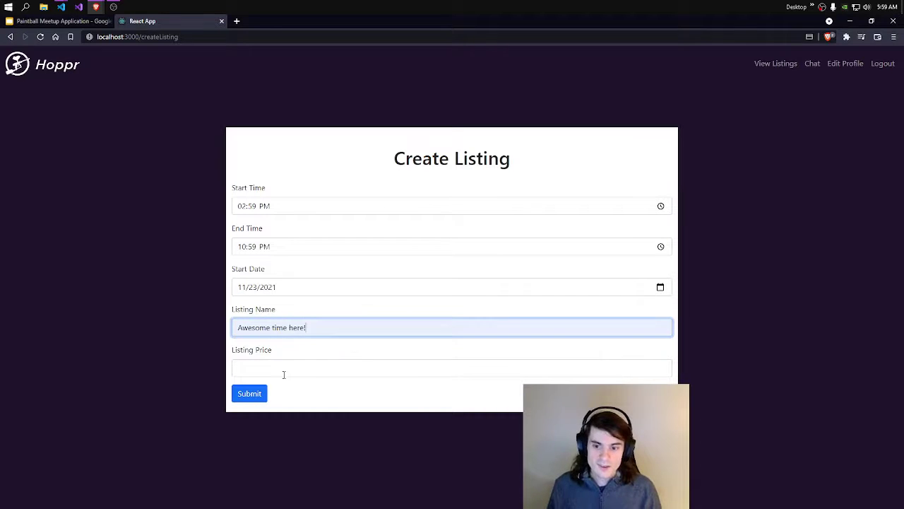
click(283, 369)
click(276, 387)
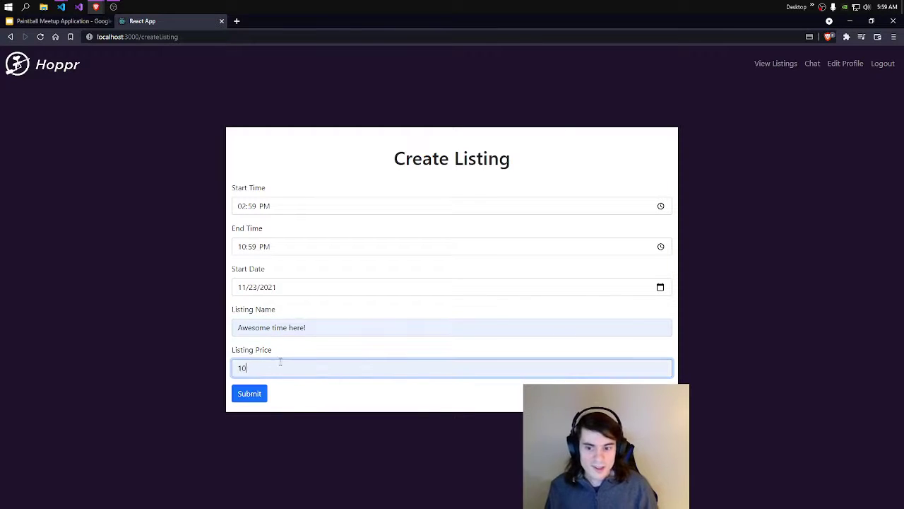
click(252, 395)
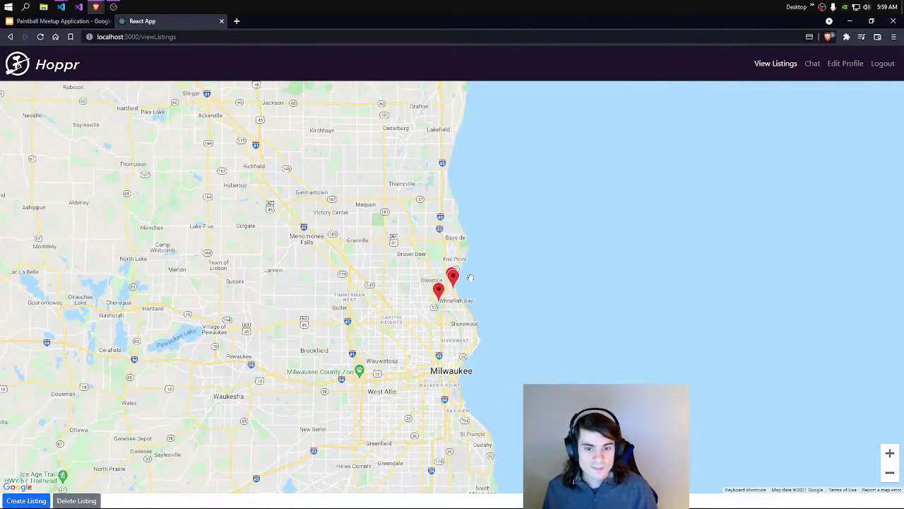
Step: Zoom in on the map and view the new listing's pin details, then close them
scroll(446, 311, up, 2)
scroll(427, 288, up, 3)
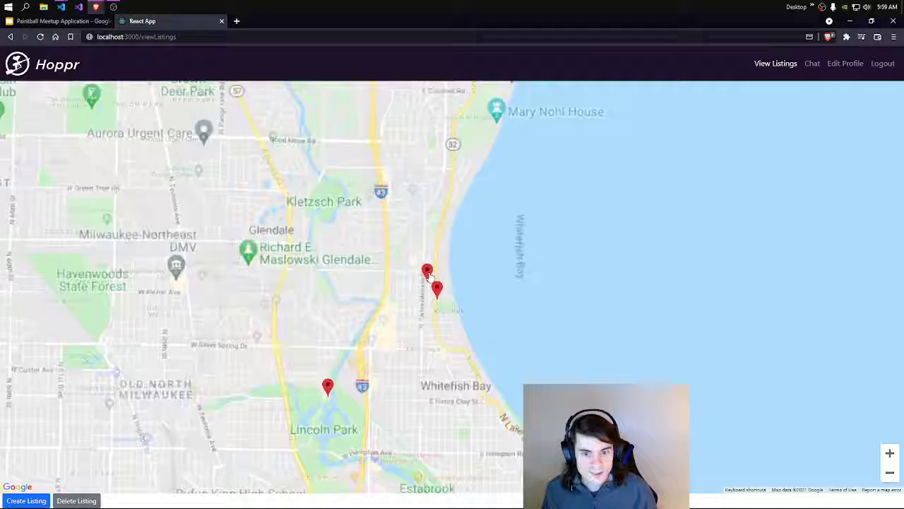
click(426, 285)
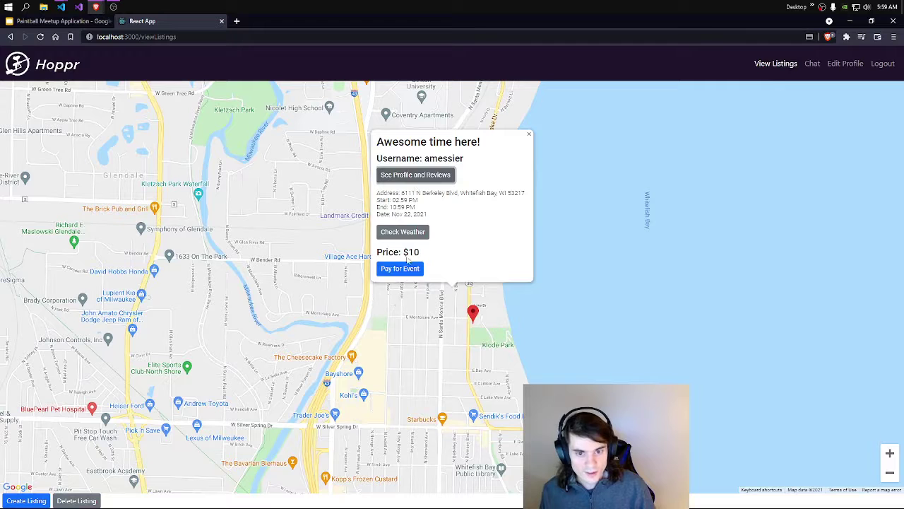
click(529, 134)
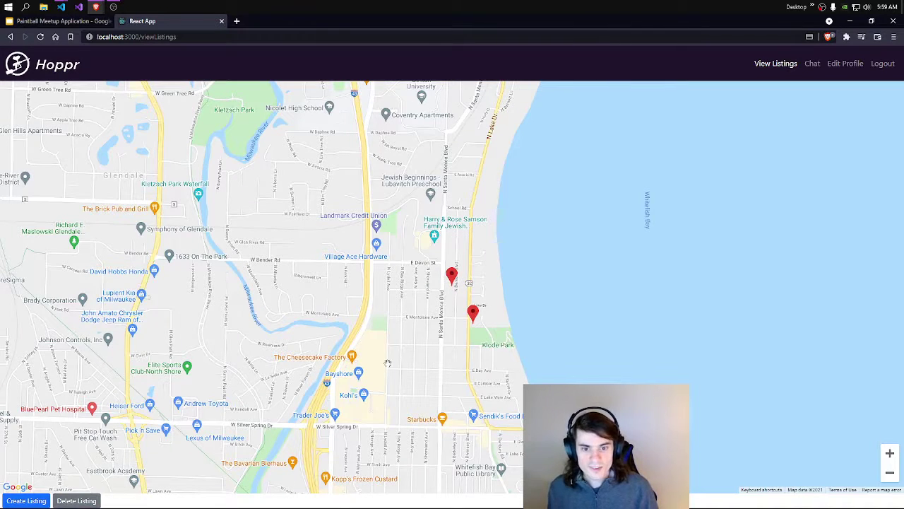
Step: Delete a listing from the map, then inspect and close the Klode Park pin's details
scroll(386, 344, down, 1)
click(91, 503)
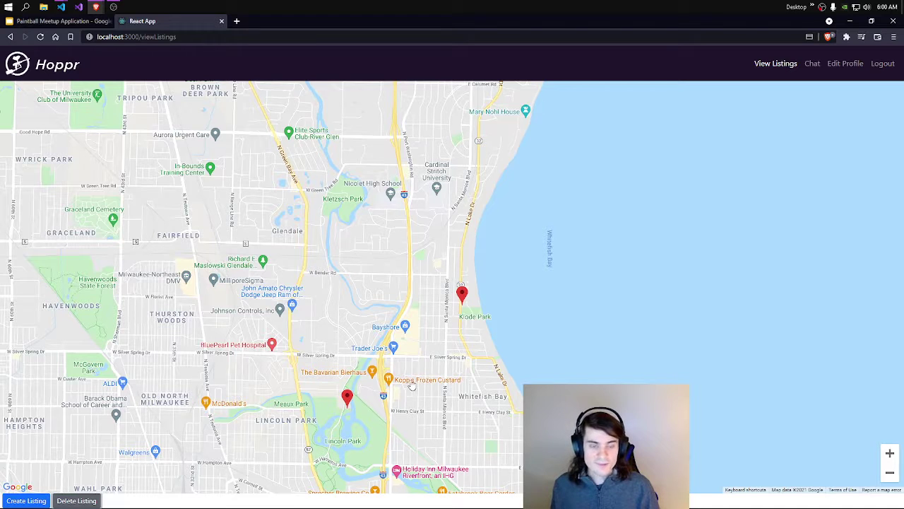
click(463, 295)
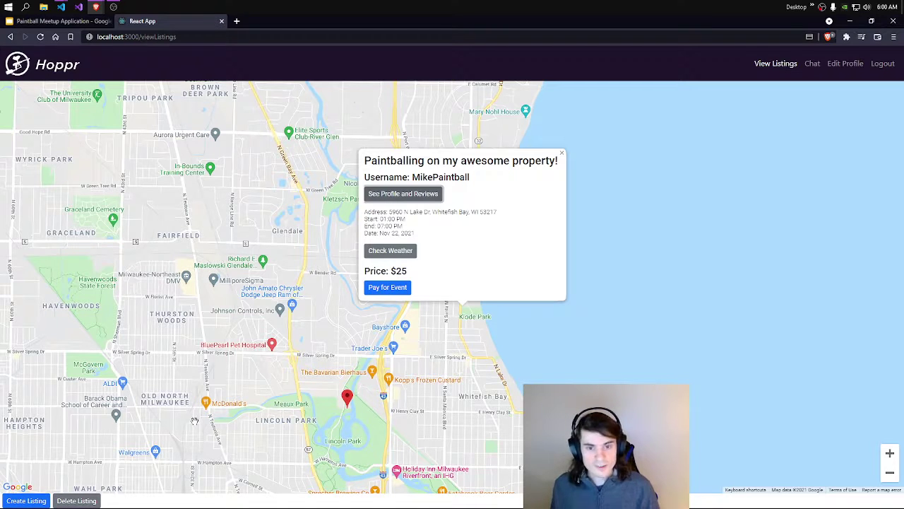
click(562, 153)
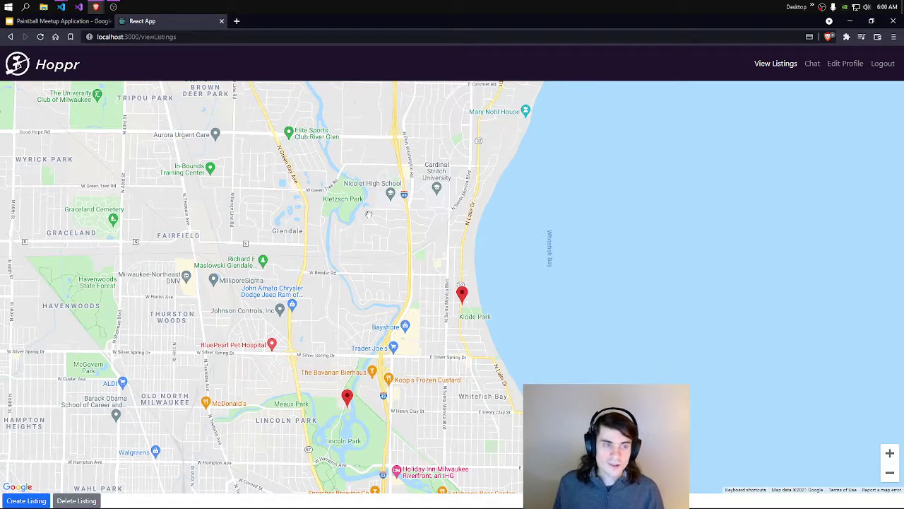
Step: In Google Slides, select slide 4 (Contact Me) and start the full-screen presentation
click(74, 21)
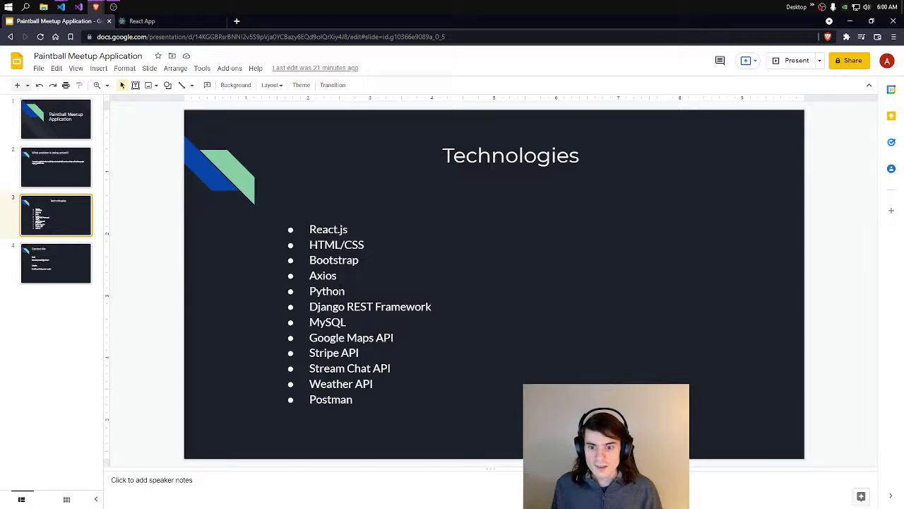
click(48, 252)
click(387, 296)
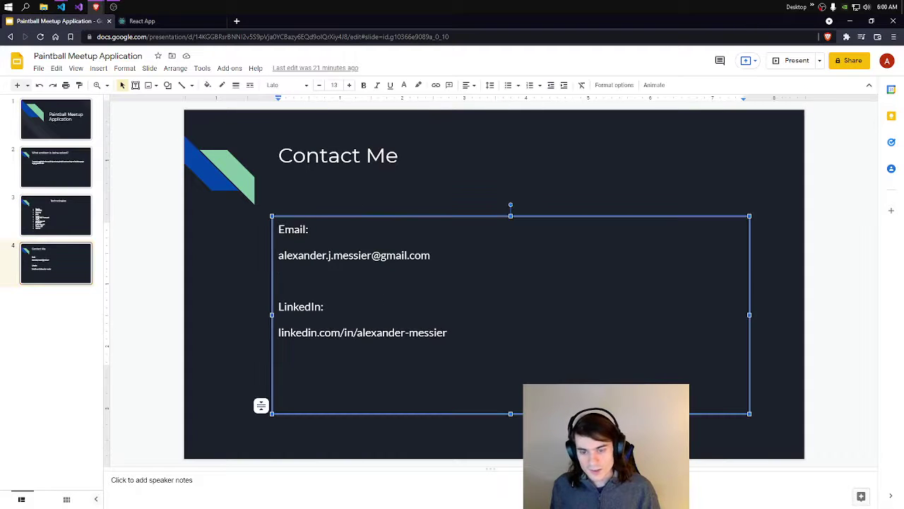
click(367, 189)
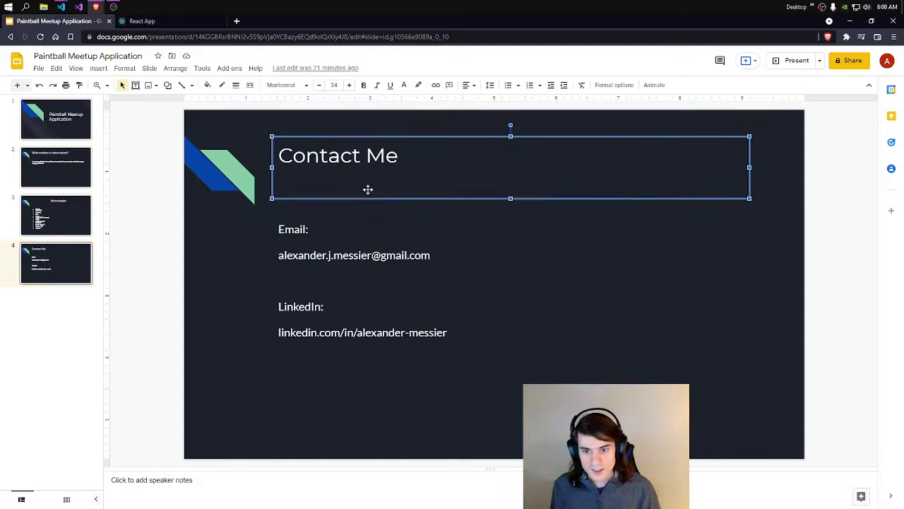
click(796, 60)
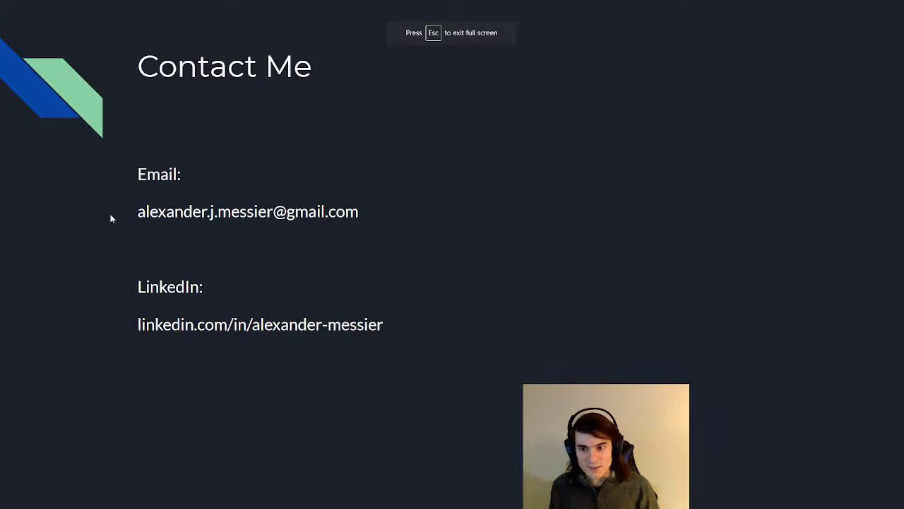